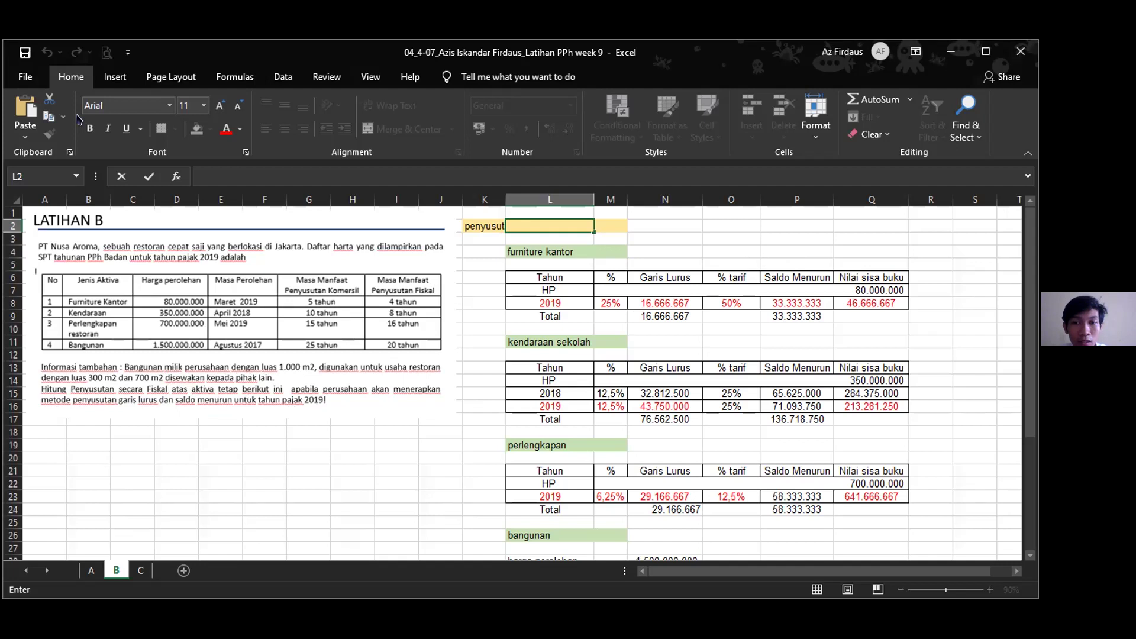
# Examine the furniture kantor straight-line rate and 2019 depreciation formula against the asset table in the exercise picture.
pyautogui.click(590, 255)
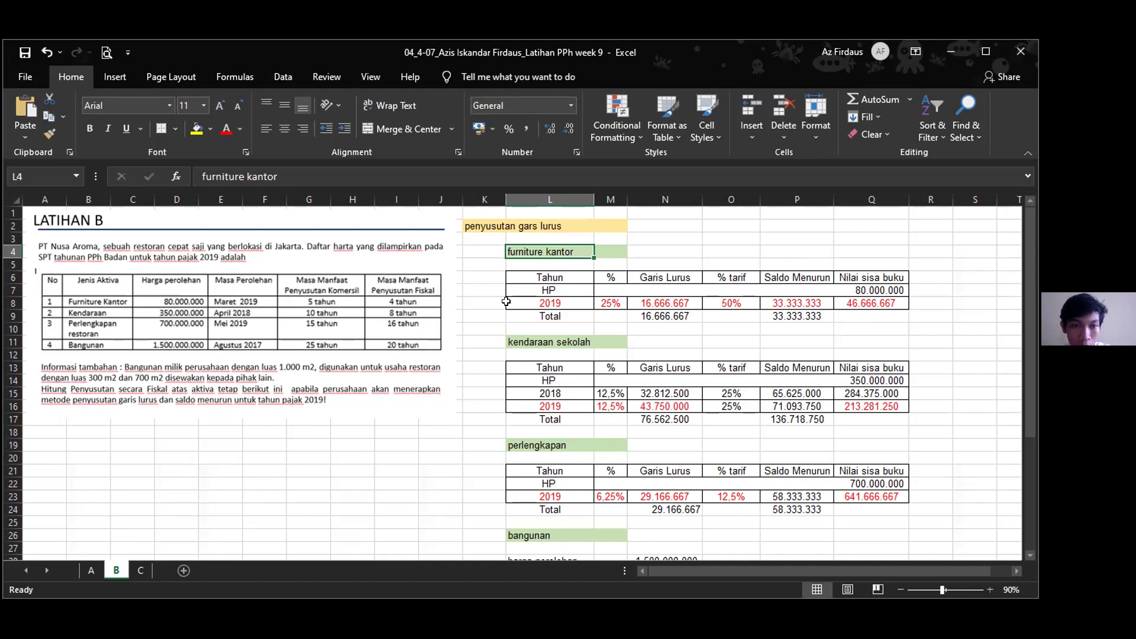
pyautogui.click(256, 294)
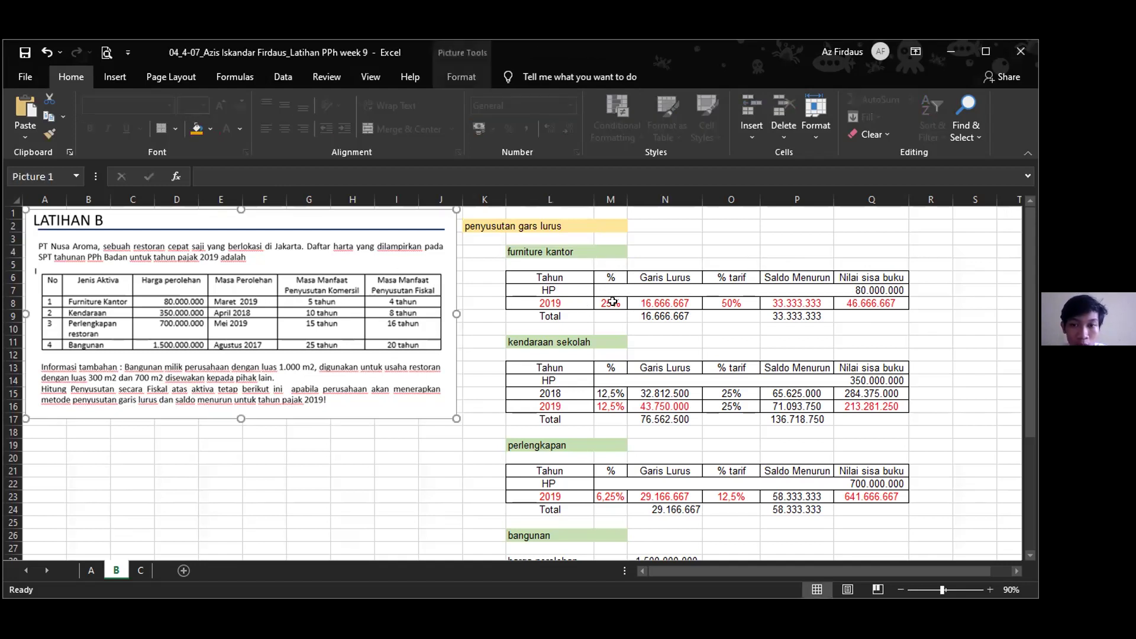
pyautogui.click(678, 301)
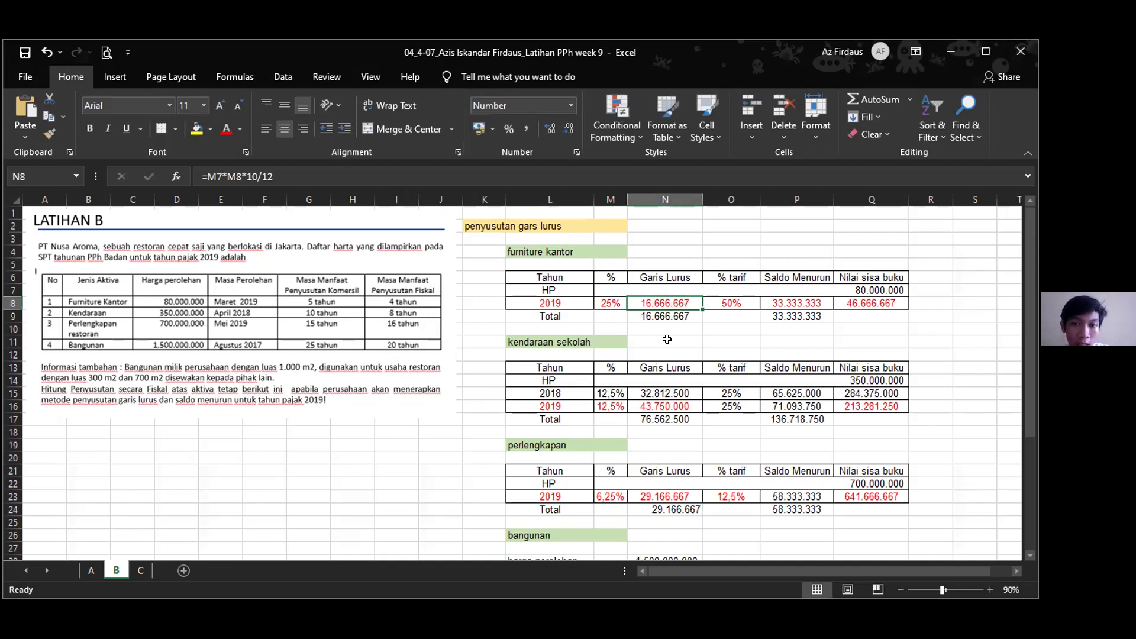
pyautogui.click(614, 301)
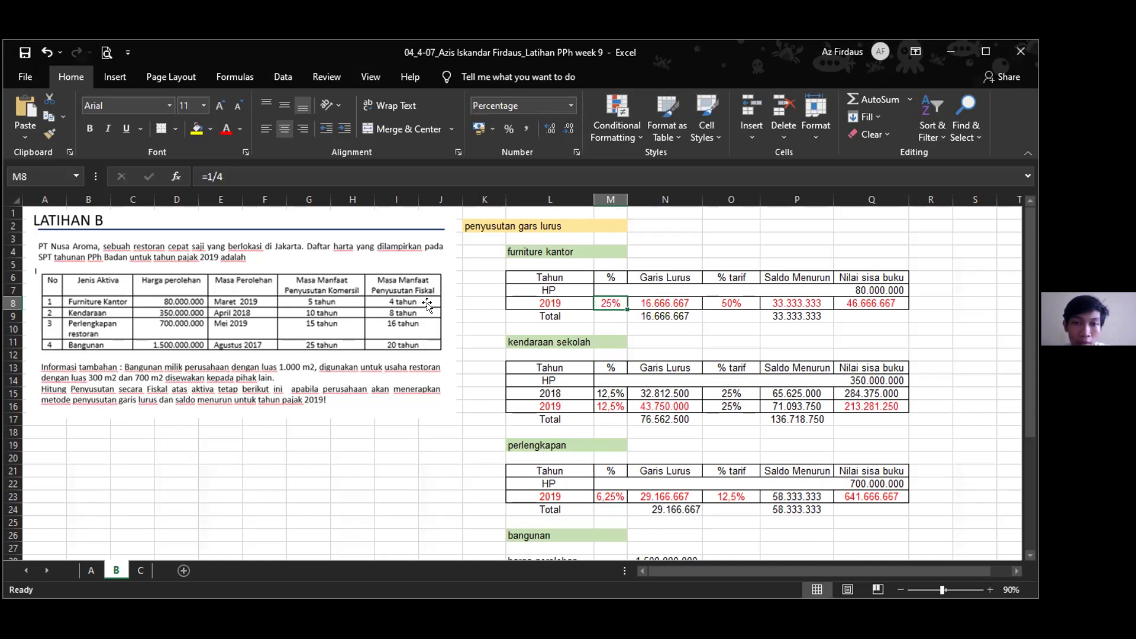
pyautogui.click(676, 304)
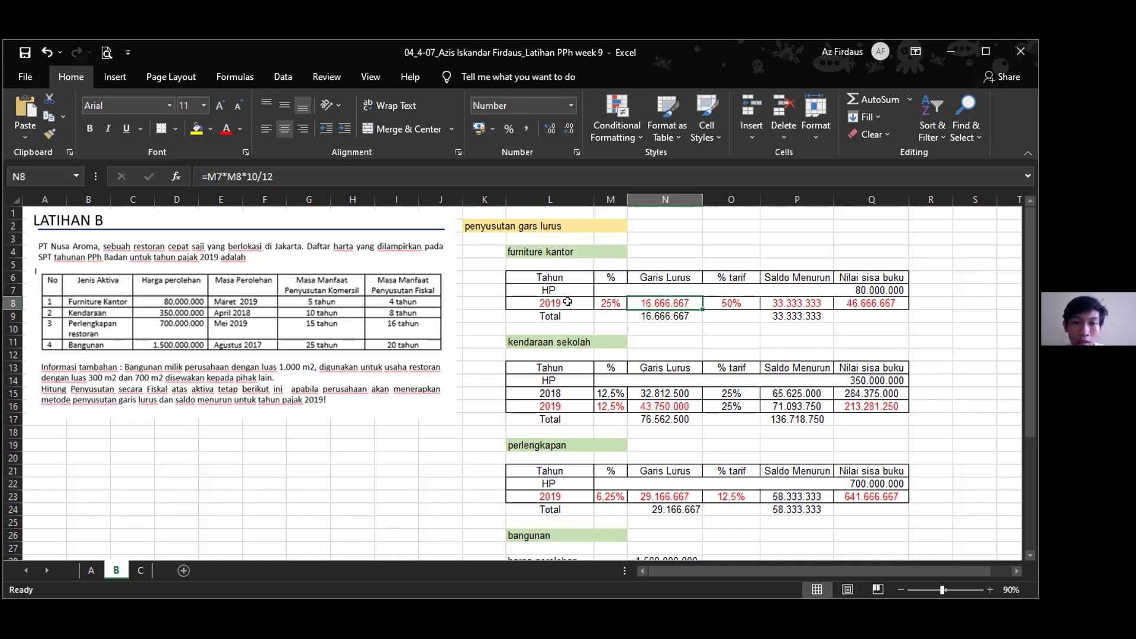
# Examine the furniture kantor declining-balance rate, 2019 depreciation formula and remaining book value formula, including the acquisition cost they use.
pyautogui.click(812, 301)
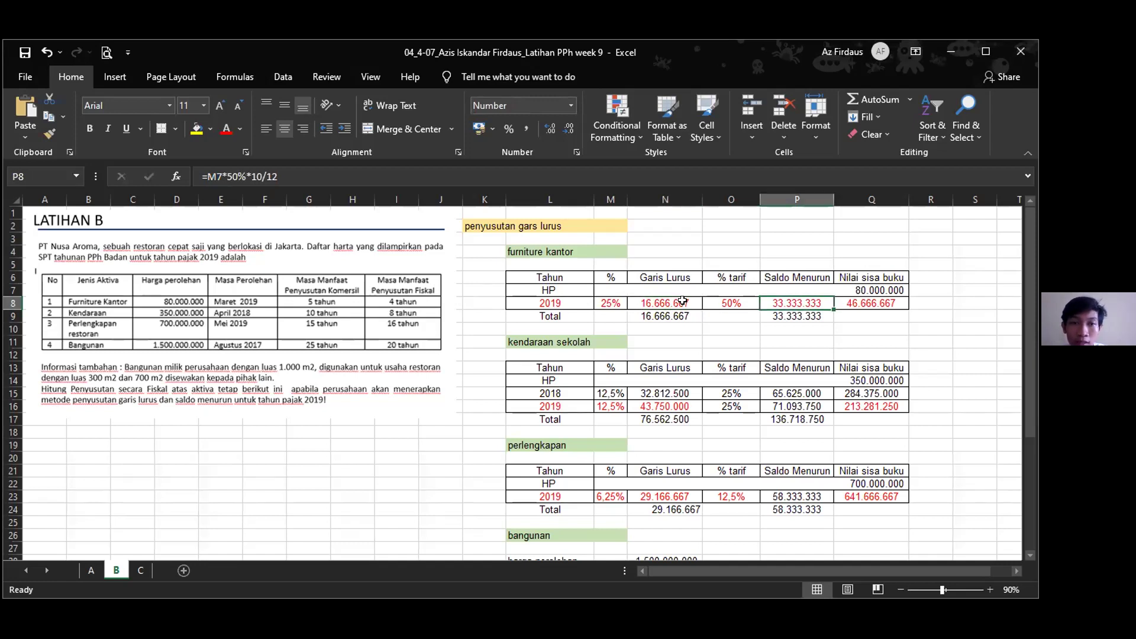
pyautogui.click(658, 303)
pyautogui.press('Right')
pyautogui.press('Right')
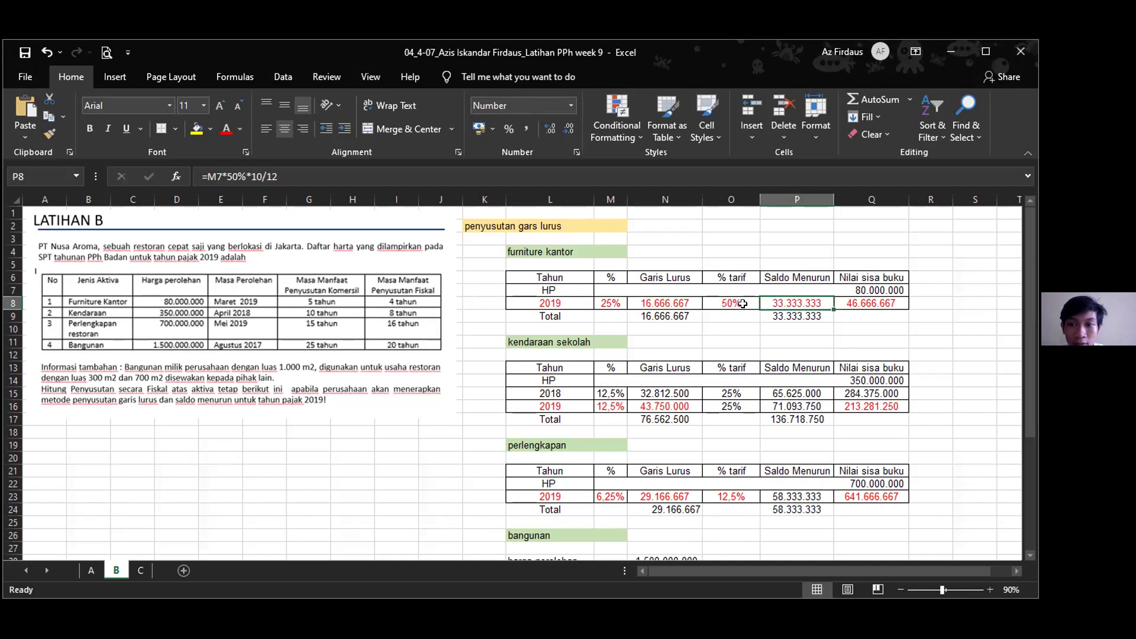
pyautogui.click(747, 301)
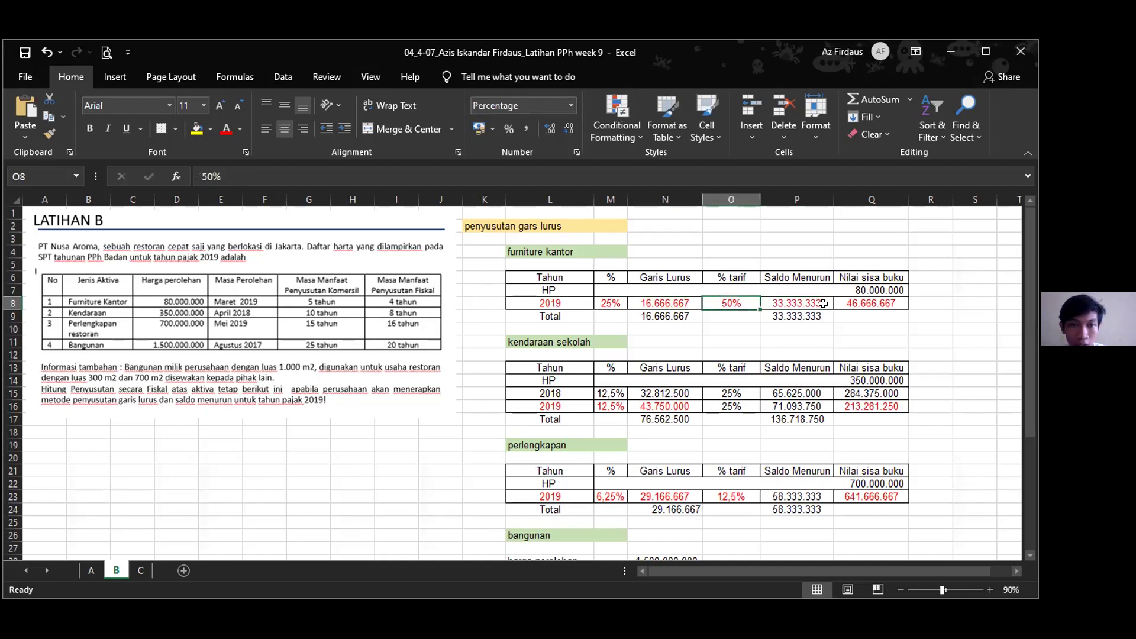
pyautogui.click(886, 305)
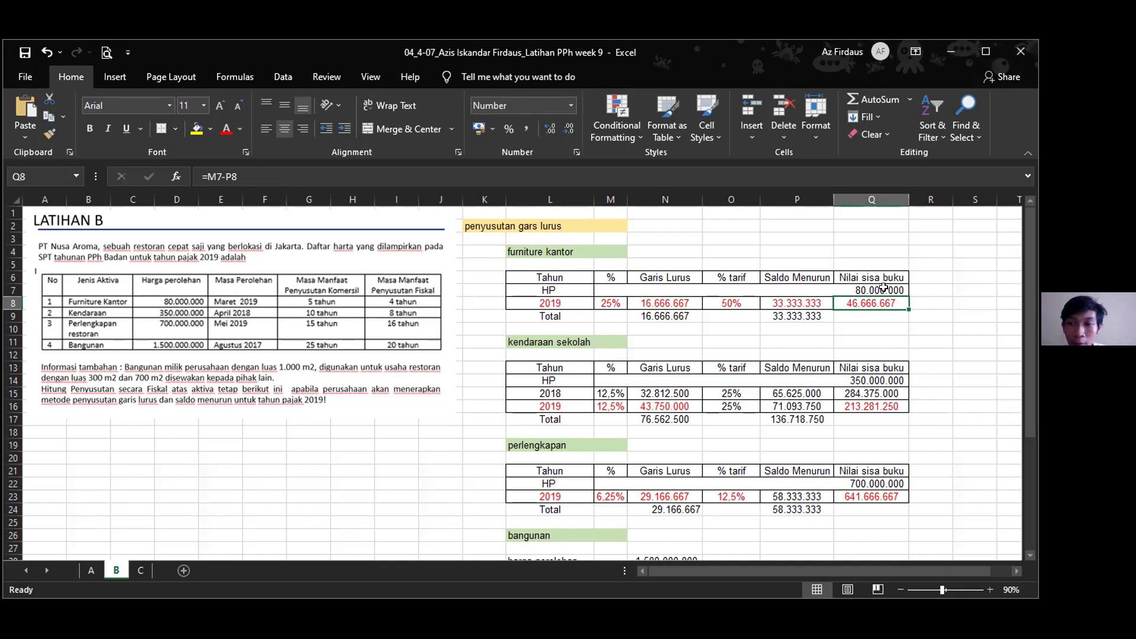
pyautogui.click(882, 289)
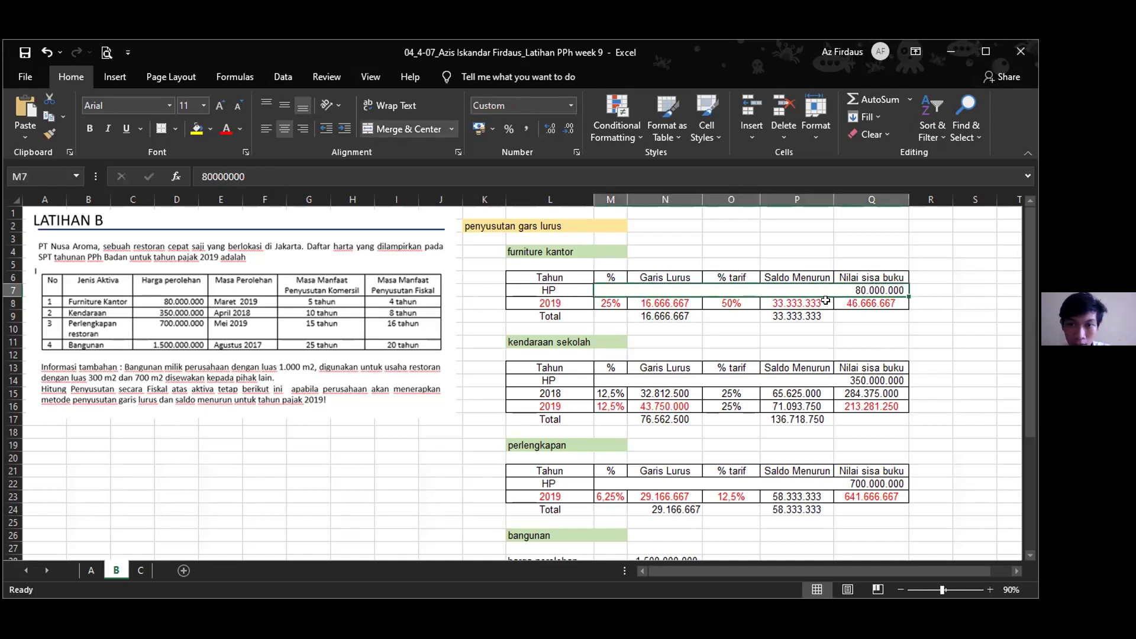
pyautogui.click(881, 306)
pyautogui.click(894, 327)
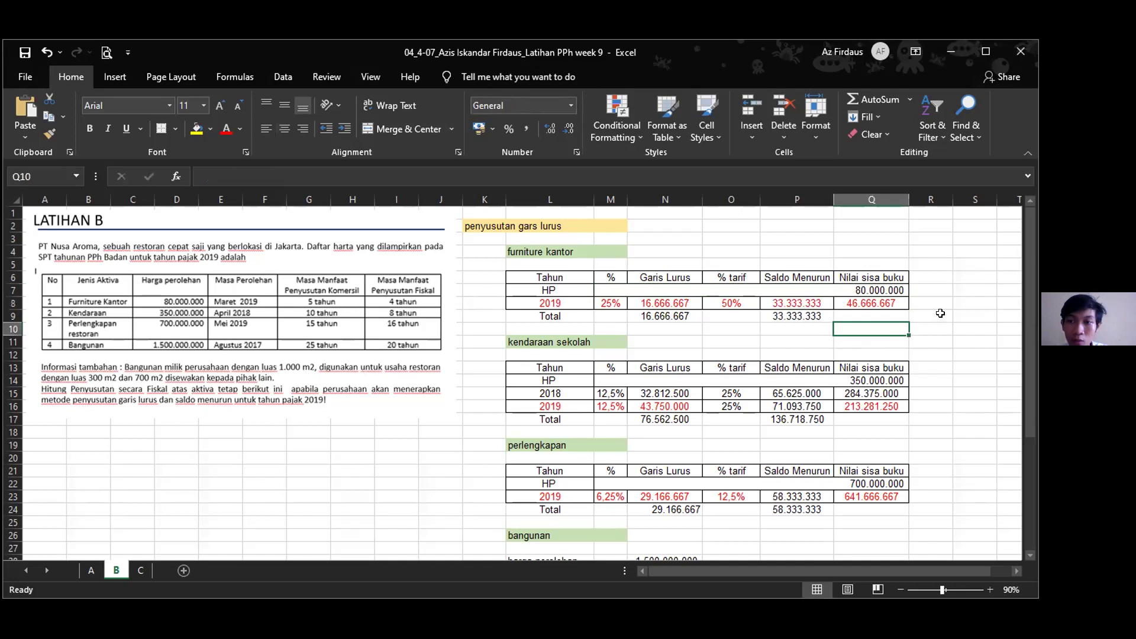
# Examine the kendaraan sekolah 2018 straight-line rate and depreciation formula, comparing them with the fiscal useful life and the furniture kantor formula.
pyautogui.scroll(-2, 941, 313)
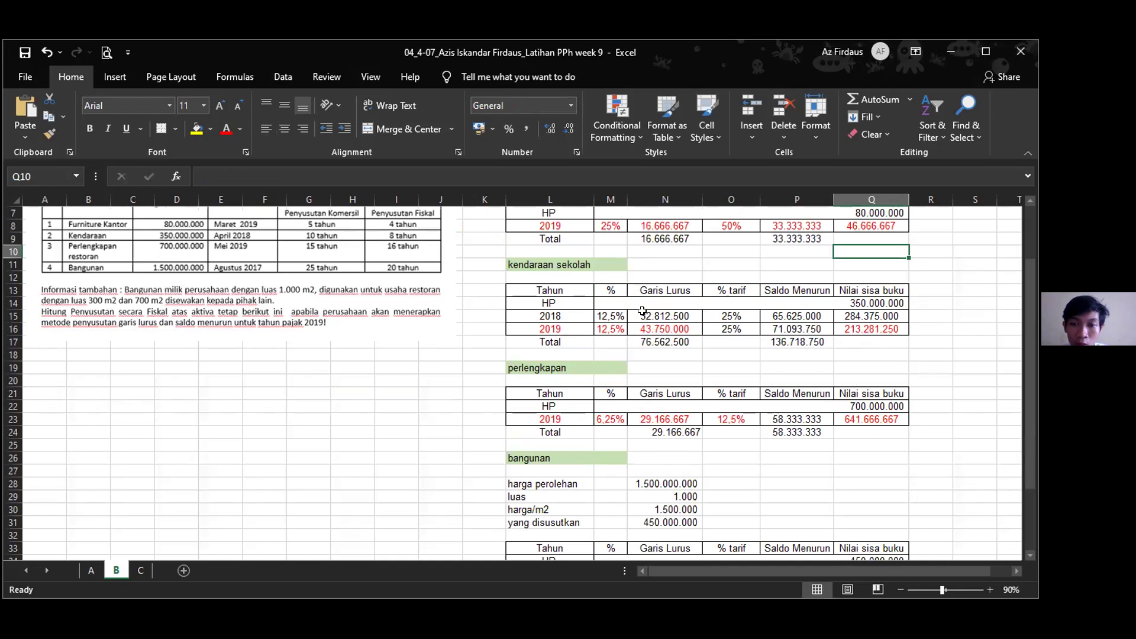
pyautogui.click(616, 315)
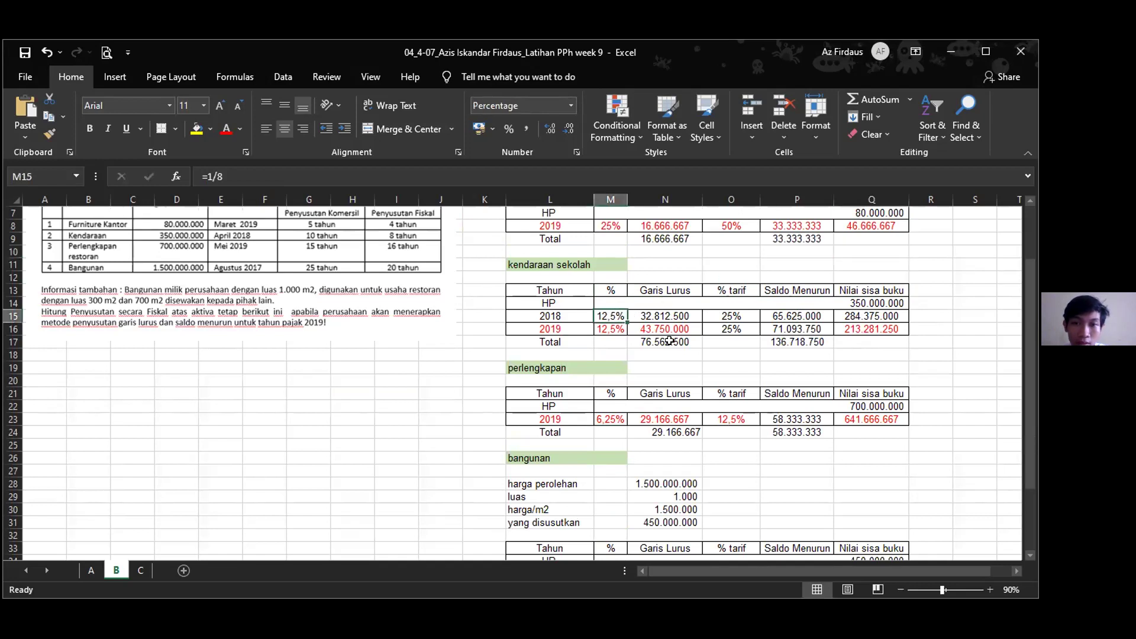
pyautogui.scroll(2, 674, 341)
pyautogui.scroll(-1, 674, 340)
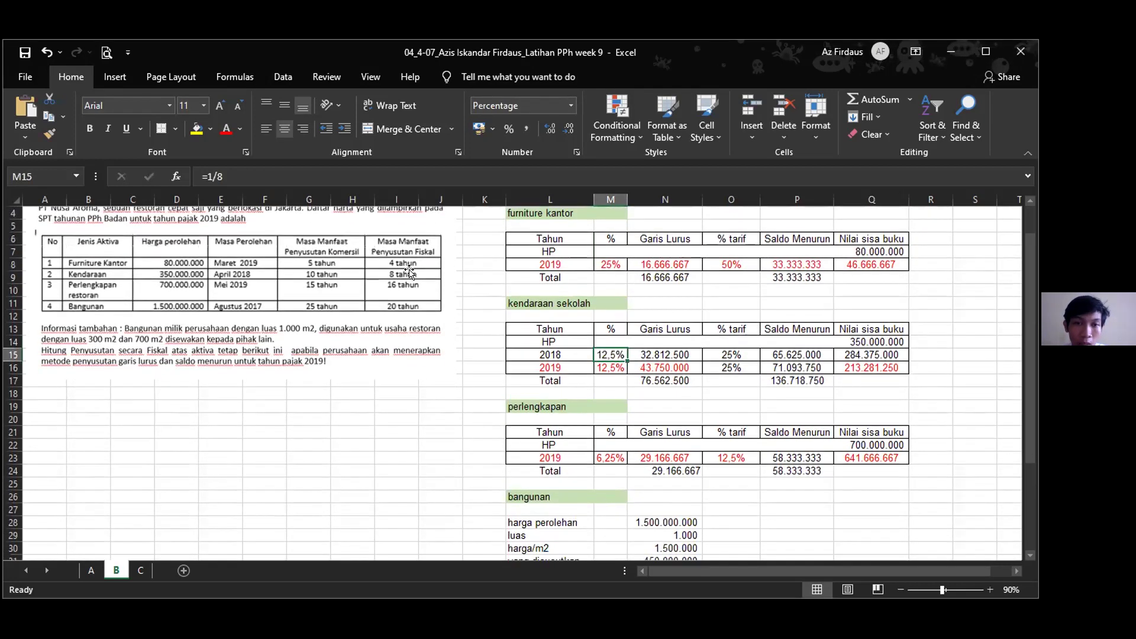
pyautogui.click(410, 271)
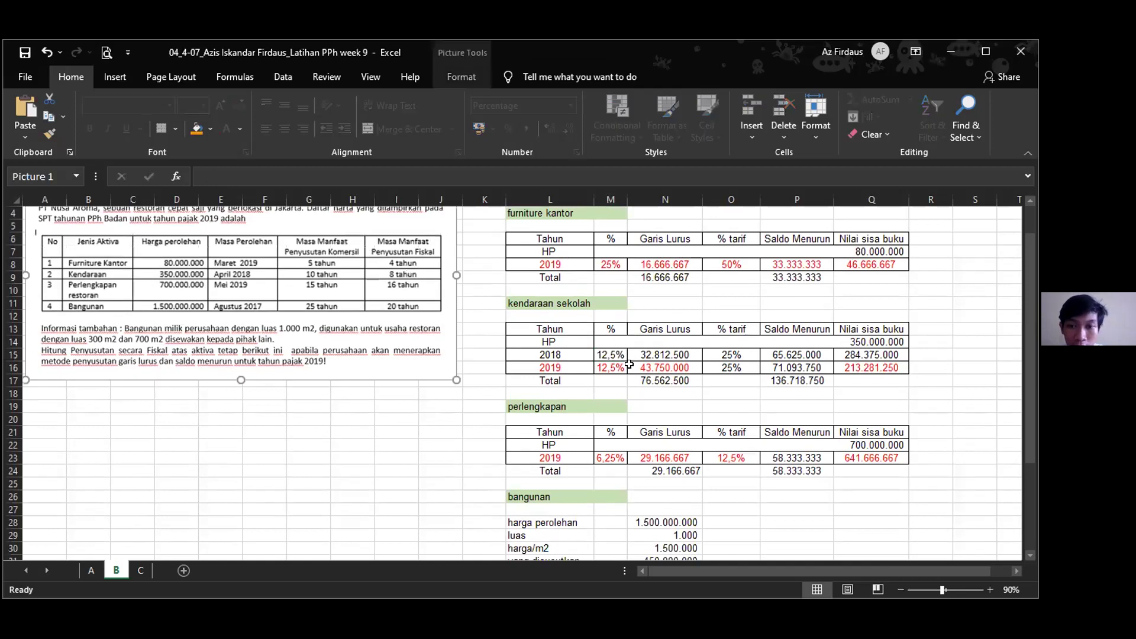
pyautogui.click(679, 421)
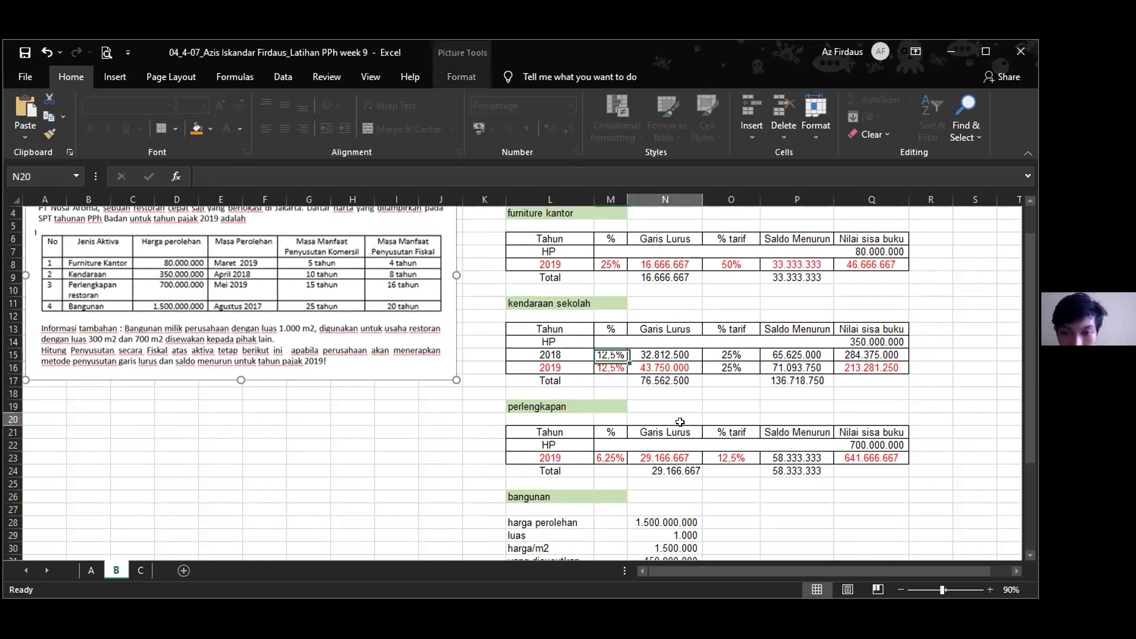
pyautogui.click(681, 354)
pyautogui.click(690, 262)
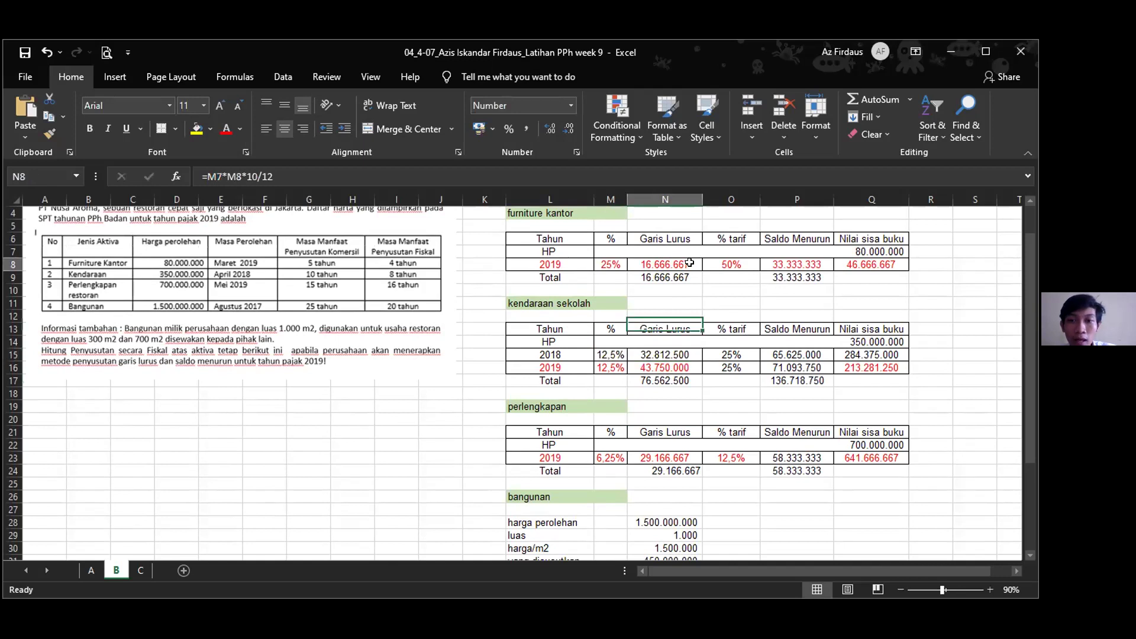
pyautogui.click(691, 351)
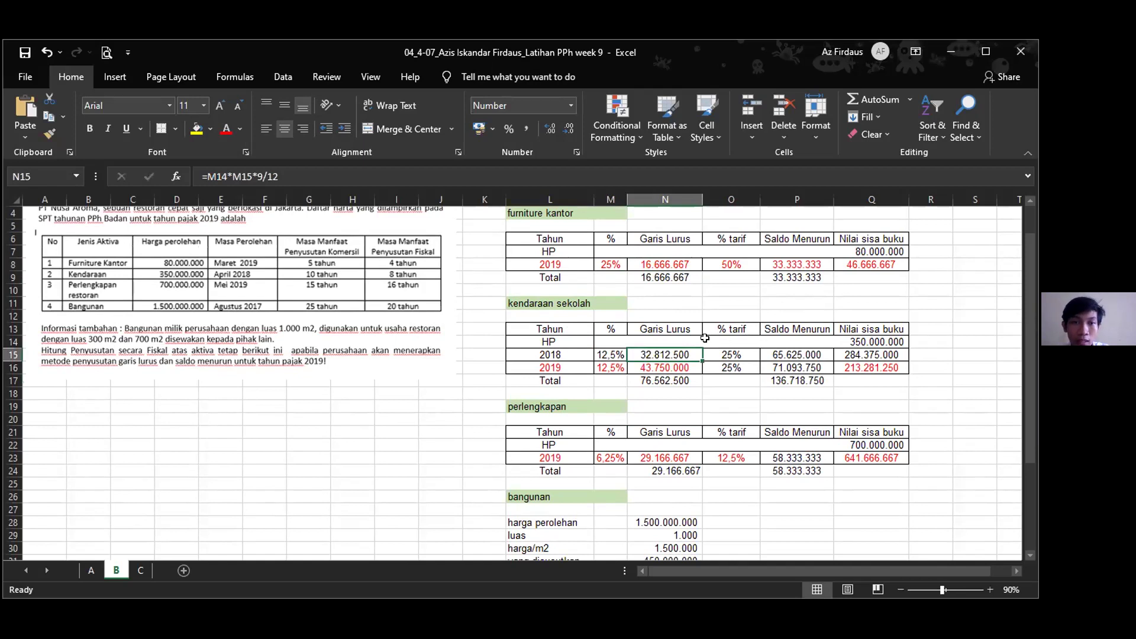
pyautogui.click(704, 338)
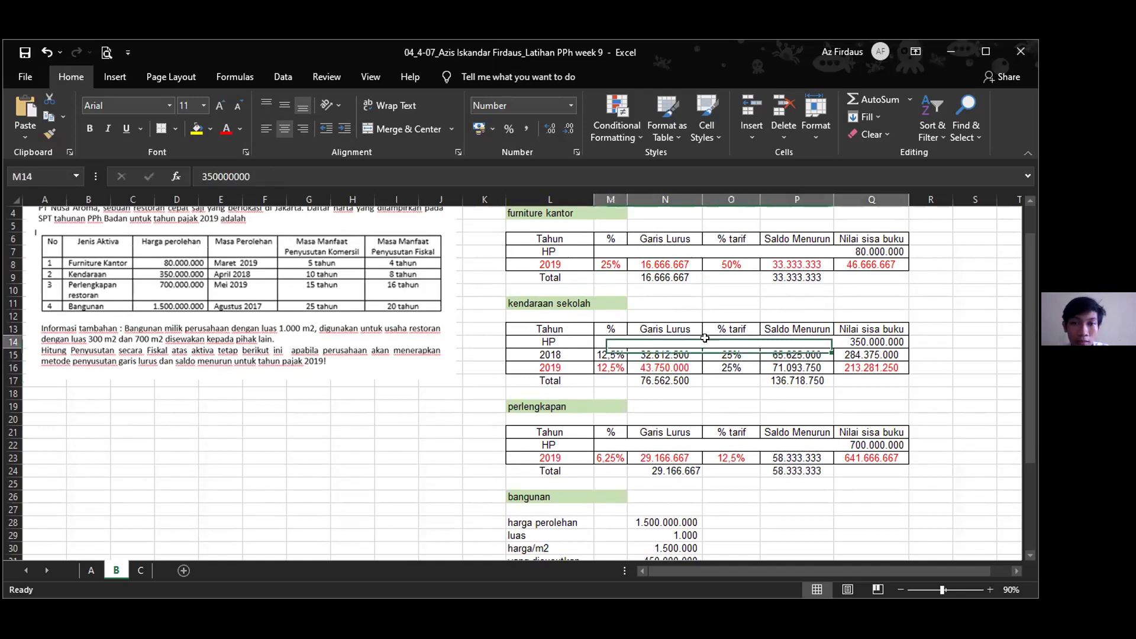
pyautogui.click(679, 351)
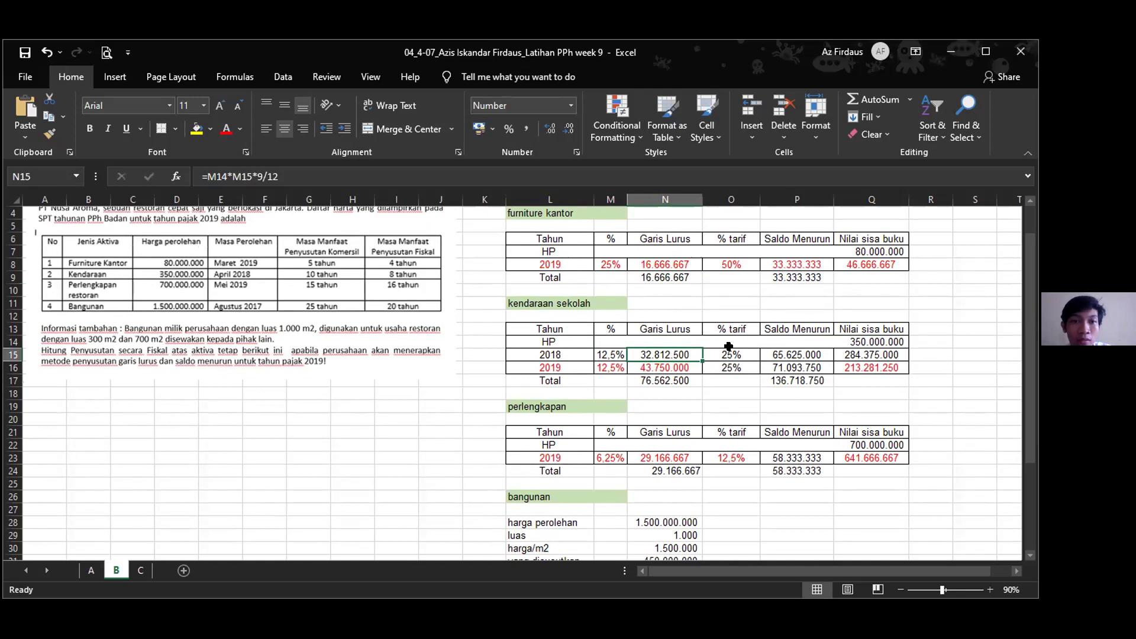
pyautogui.click(613, 350)
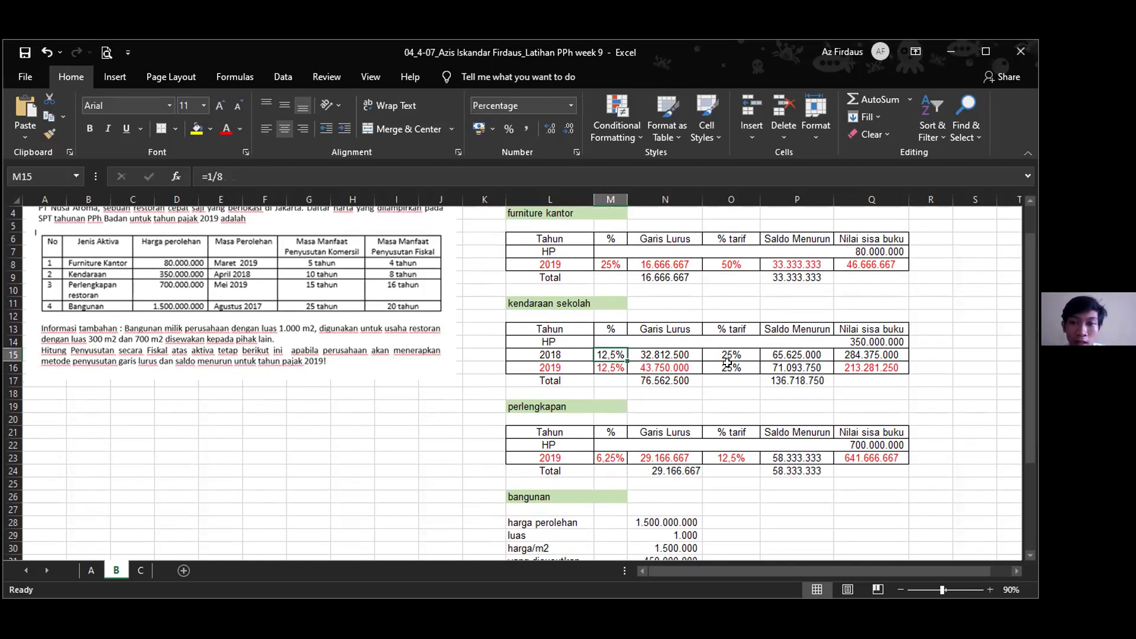
# Examine the kendaraan sekolah 2018 declining-balance formula together with its tariff and acquisition cost cells.
pyautogui.click(808, 352)
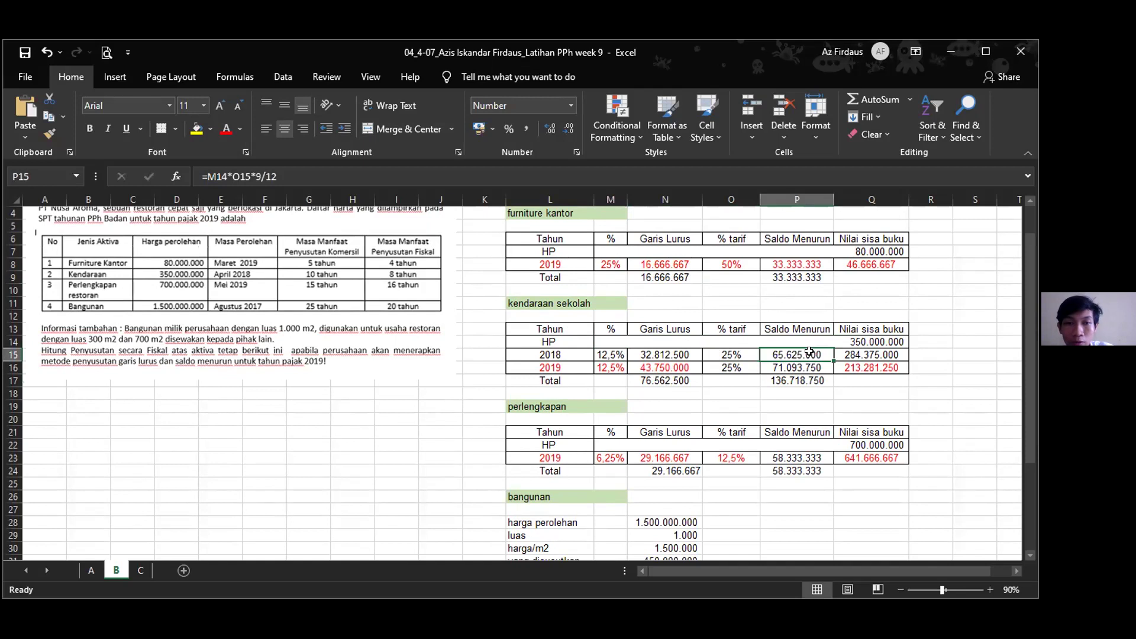
pyautogui.click(739, 354)
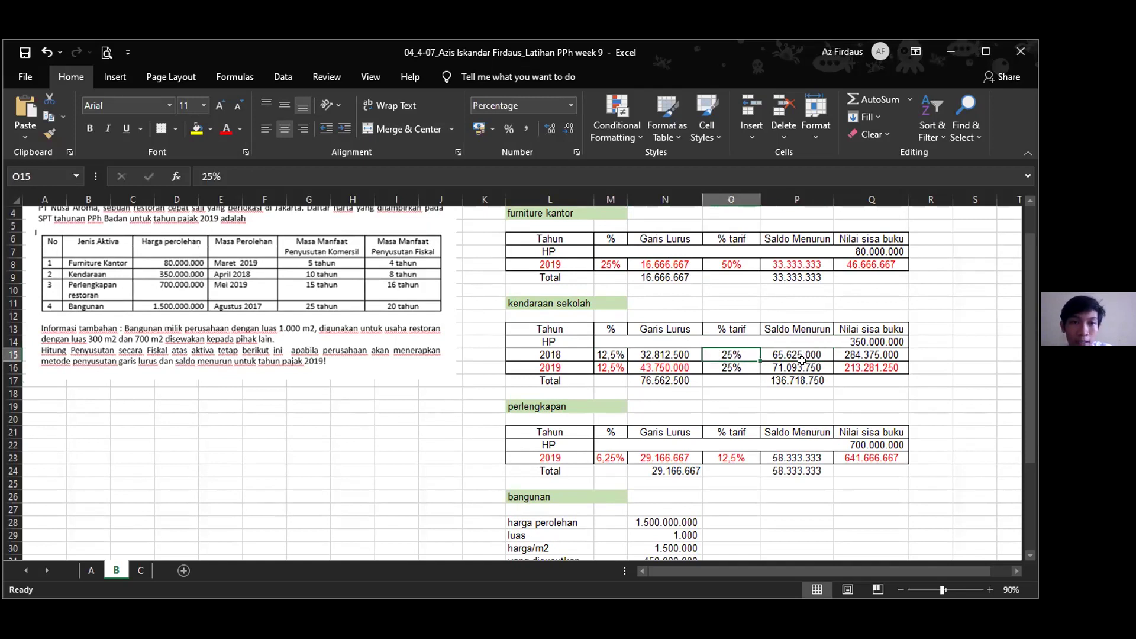
pyautogui.click(816, 352)
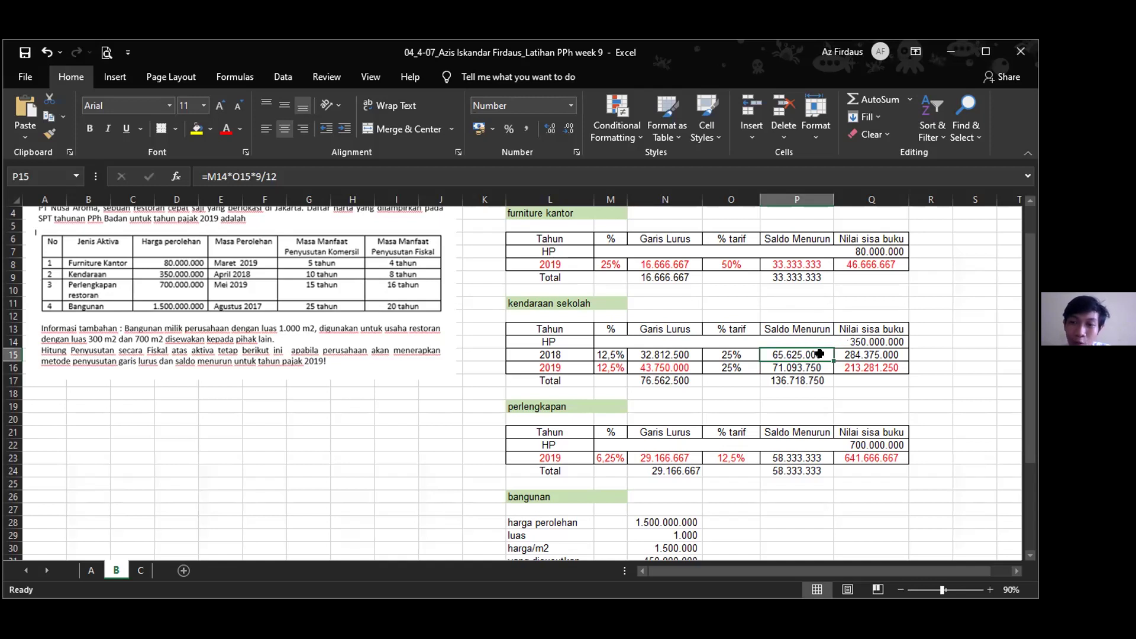
pyautogui.click(858, 341)
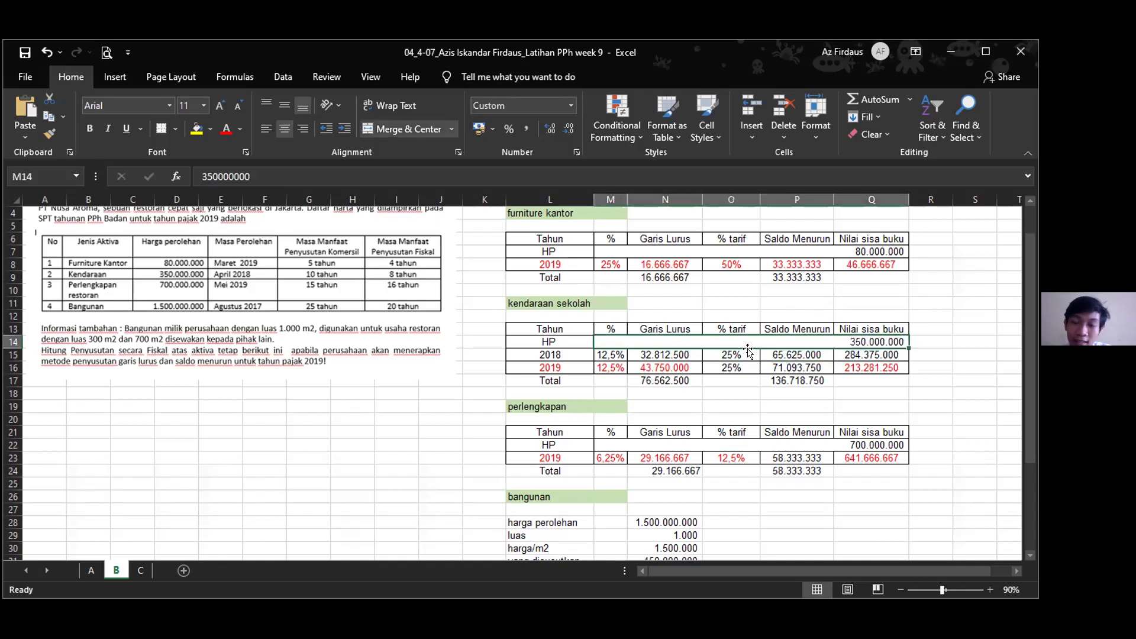
pyautogui.click(769, 354)
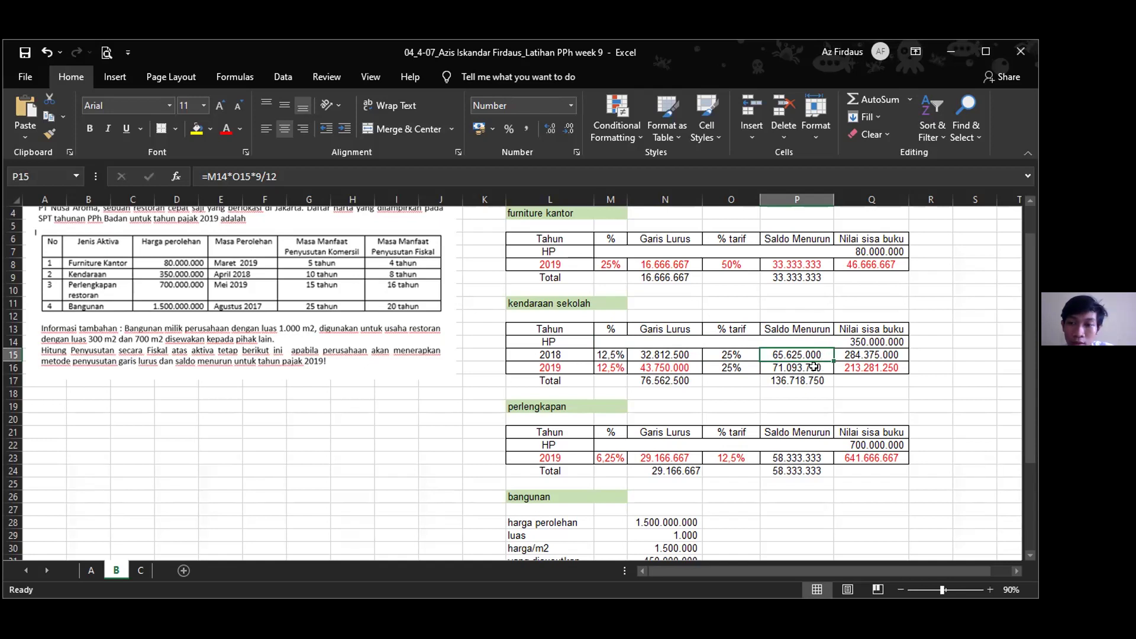
# Examine the kendaraan sekolah 2019 straight-line and declining-balance formulas, tracing the cells referenced by the declining-balance one.
pyautogui.click(579, 369)
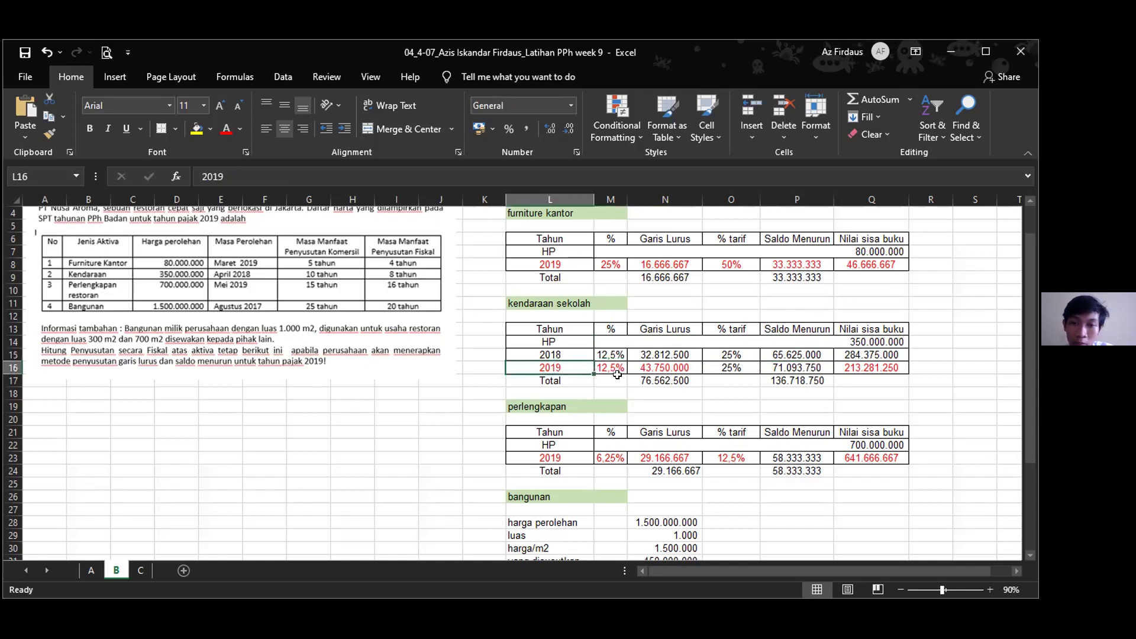
pyautogui.click(681, 365)
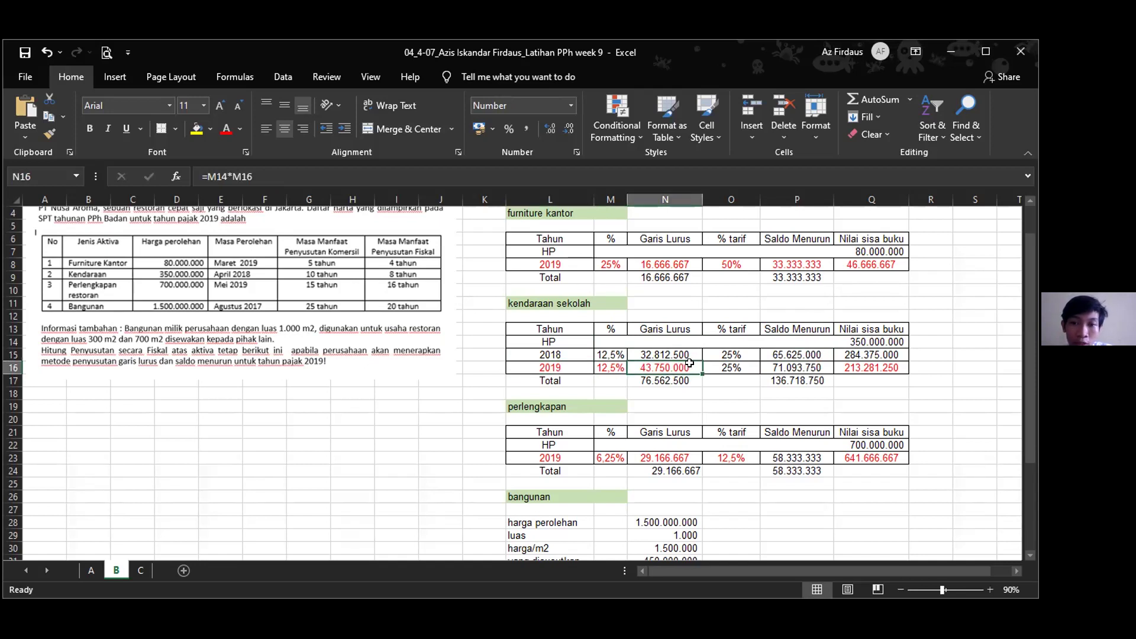
pyautogui.click(795, 366)
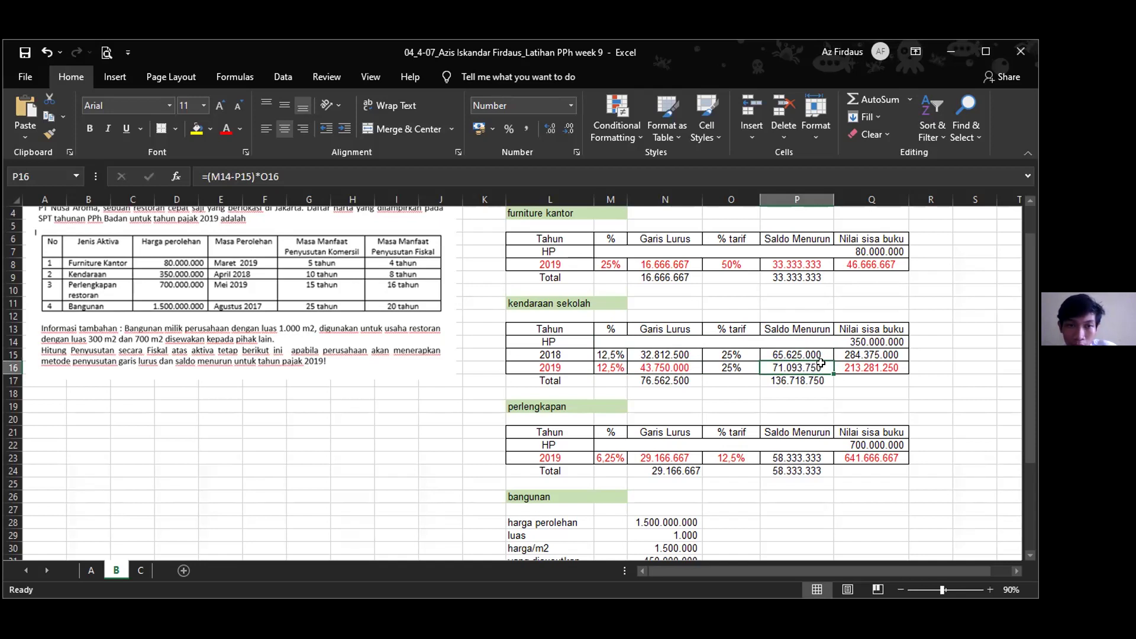
pyautogui.click(679, 178)
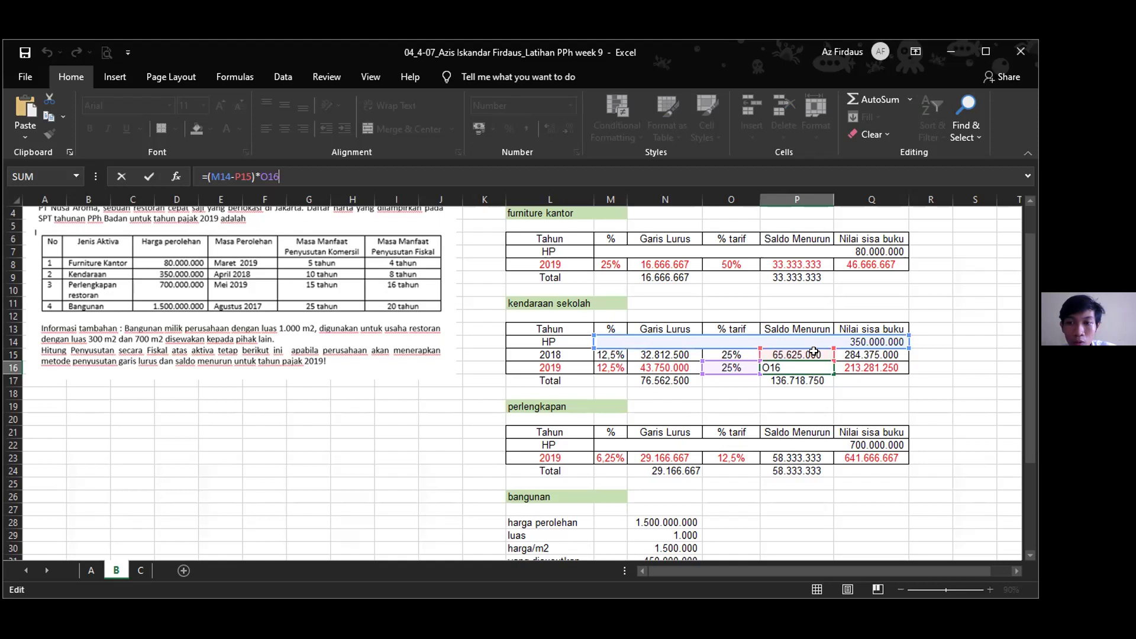
pyautogui.click(750, 377)
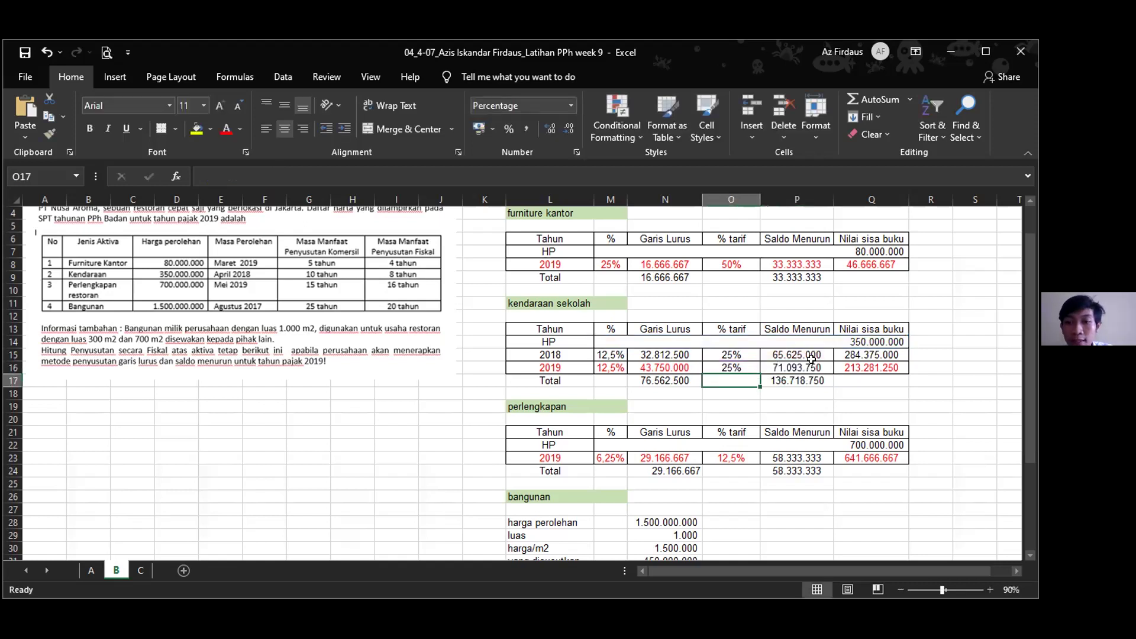
# Examine the kendaraan sekolah remaining book value formulas for 2018 and 2019 and the cost and depreciation cells behind them.
pyautogui.click(886, 350)
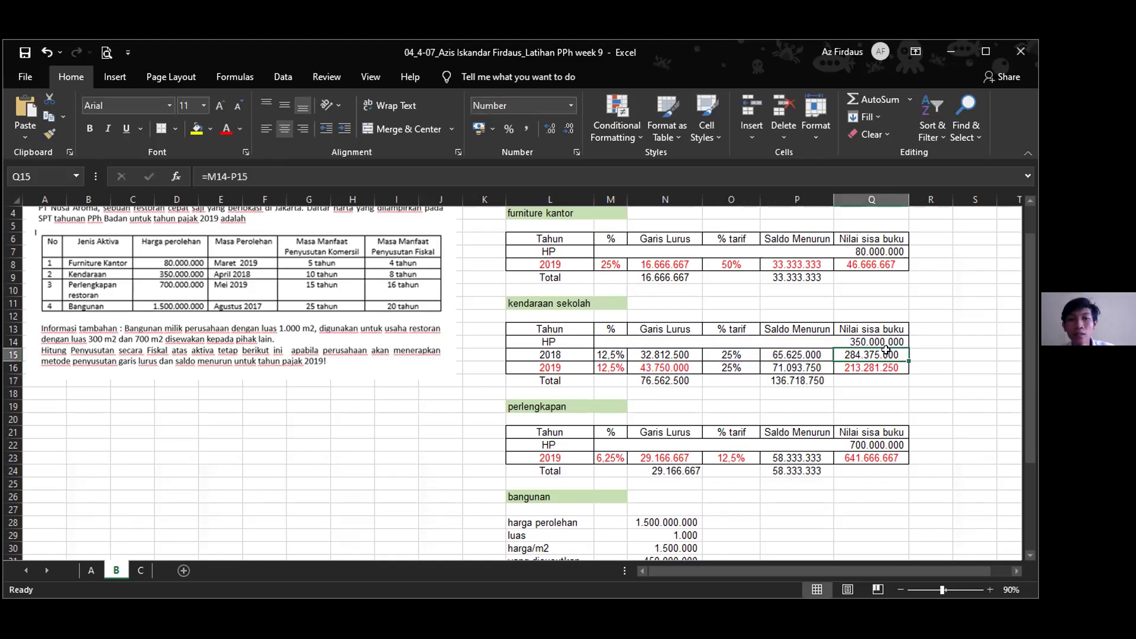
pyautogui.press('Up')
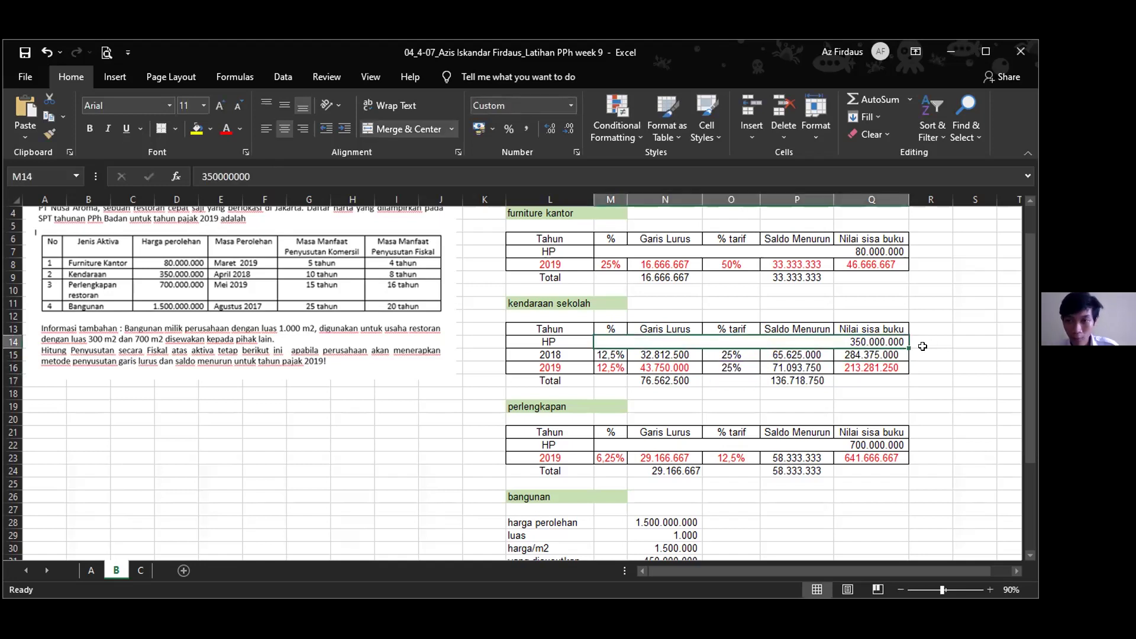
pyautogui.click(823, 353)
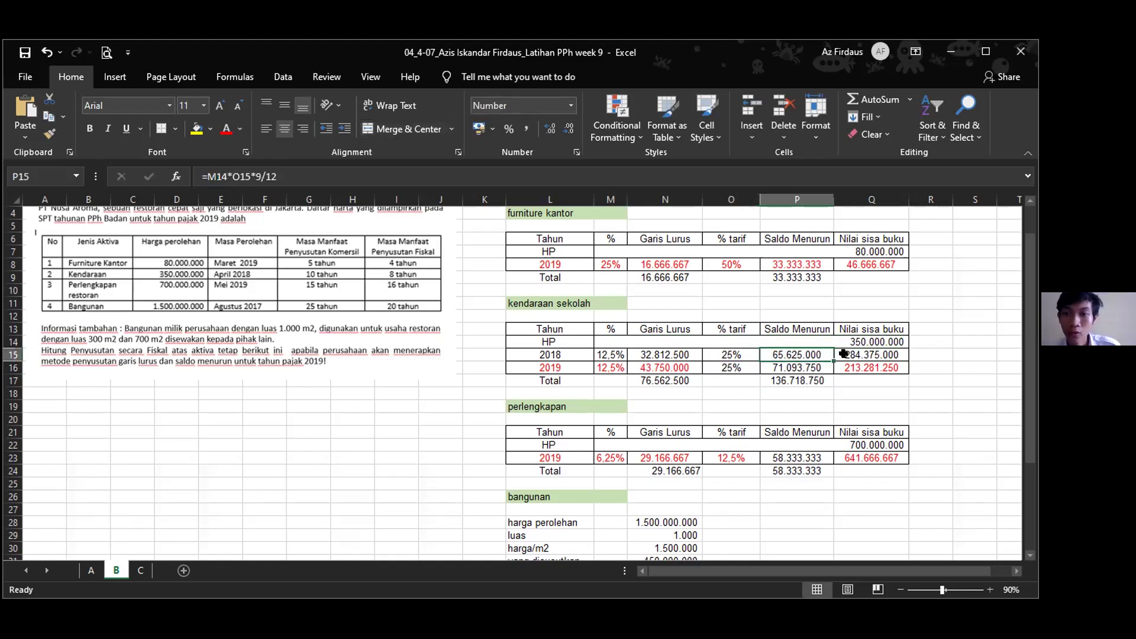
pyautogui.click(885, 367)
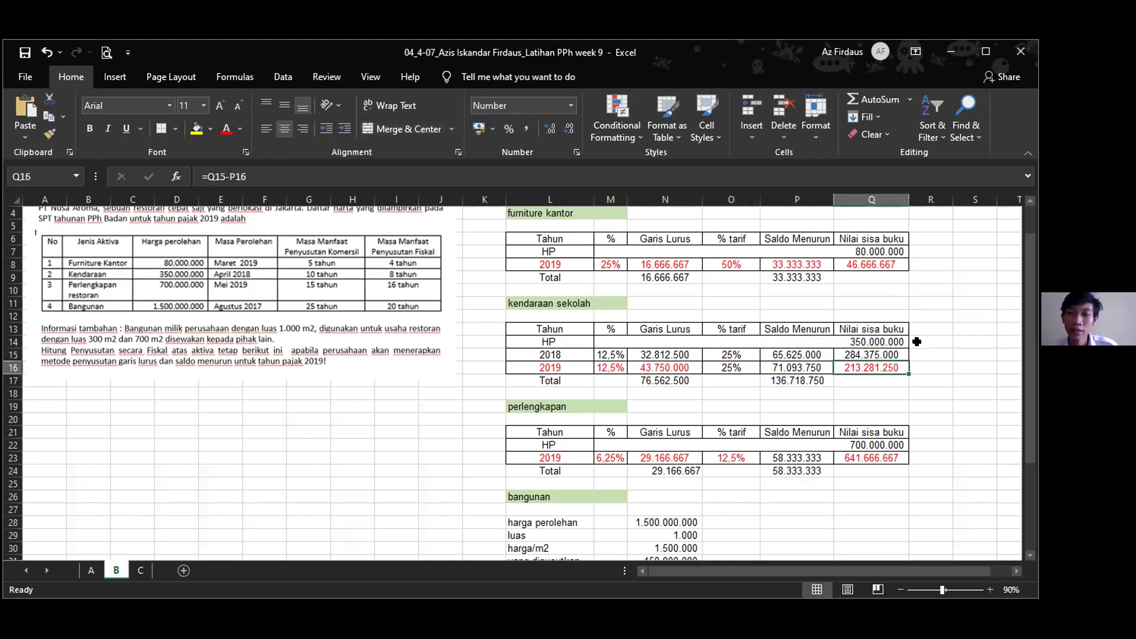
# Examine the perlengkapan 2019 straight-line rate and depreciation formula, comparing the rate with the fiscal useful life in the asset table.
pyautogui.click(917, 341)
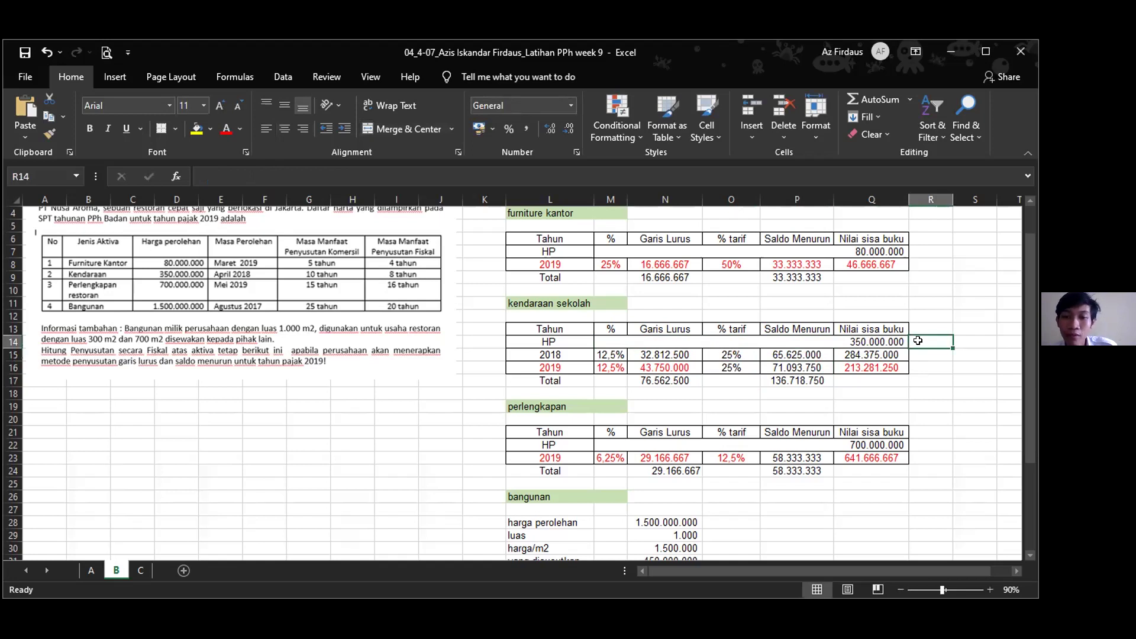
pyautogui.scroll(-3, 917, 340)
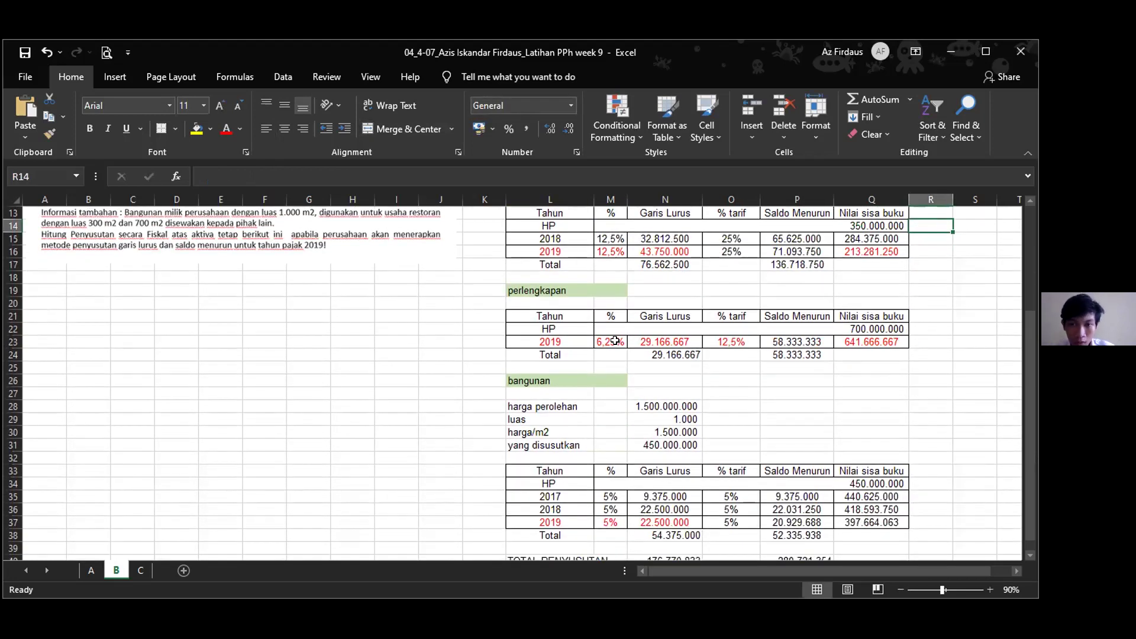
pyautogui.click(615, 341)
pyautogui.scroll(3, 462, 341)
pyautogui.scroll(2, 430, 334)
pyautogui.scroll(-2, 641, 387)
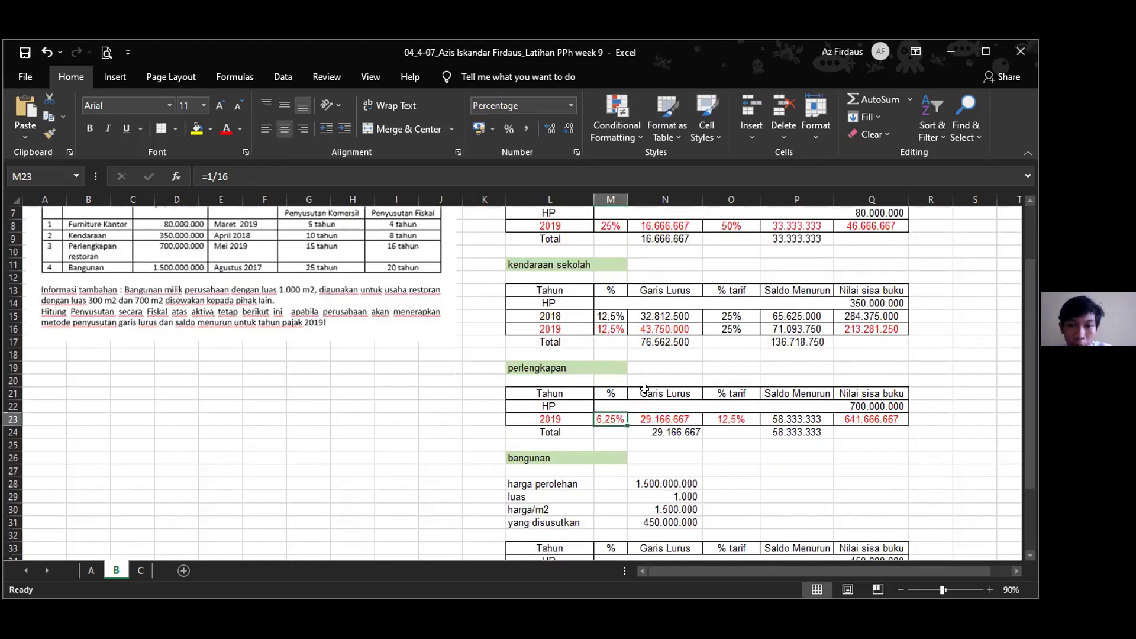
pyautogui.click(692, 419)
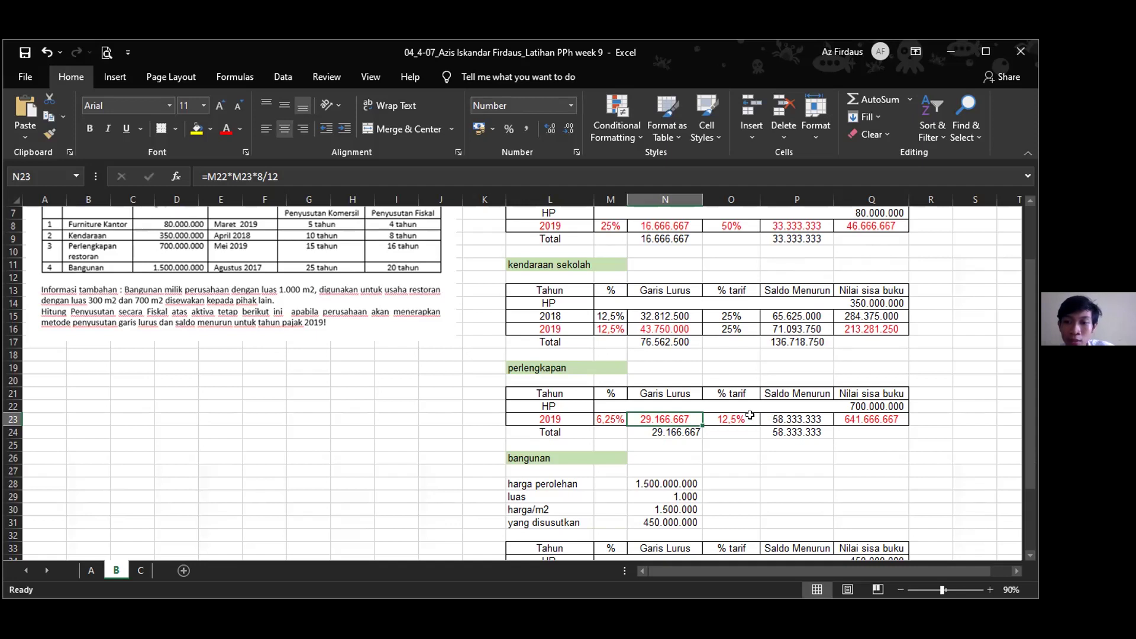
# Examine the perlengkapan 2019 declining-balance tariff and formula together with the acquisition cost it refers to.
pyautogui.press('Right')
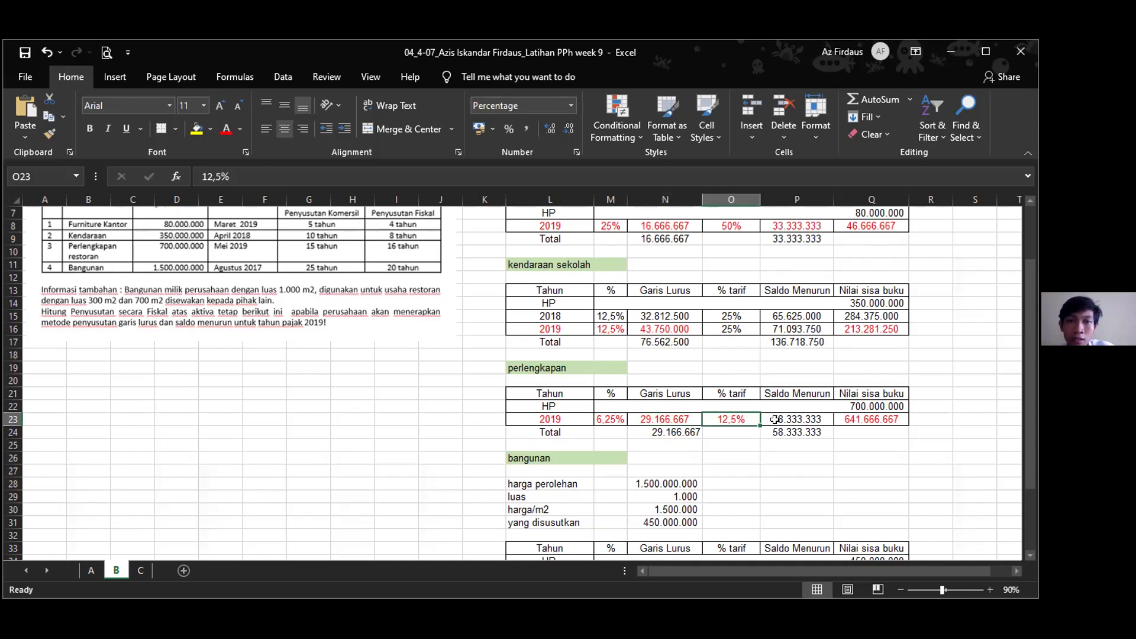
pyautogui.press('Right')
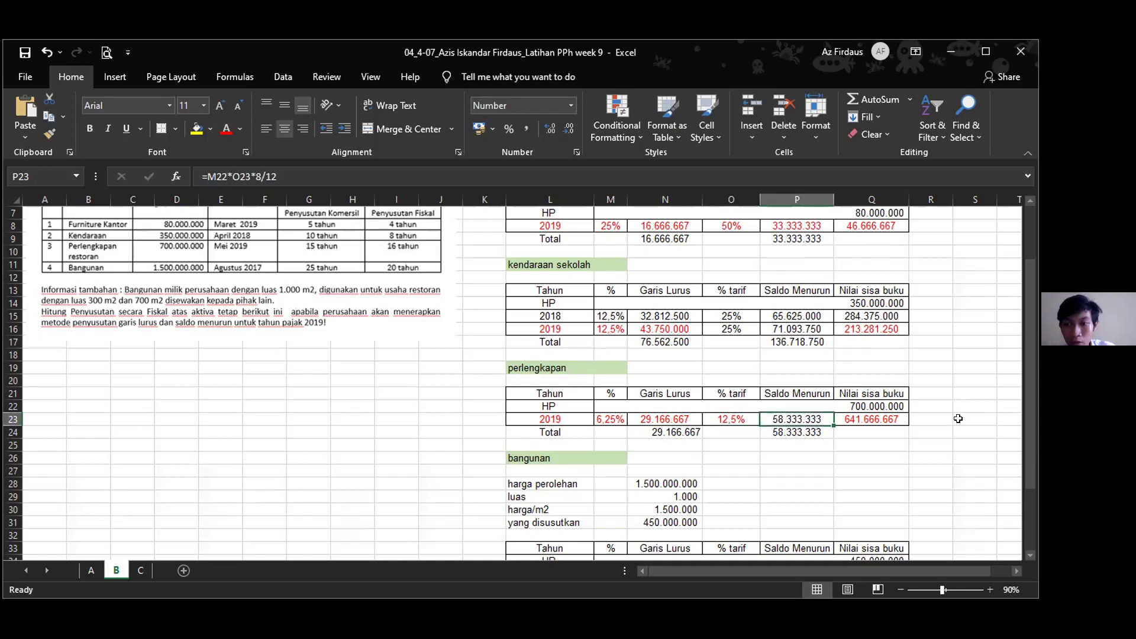
pyautogui.scroll(-2, 958, 418)
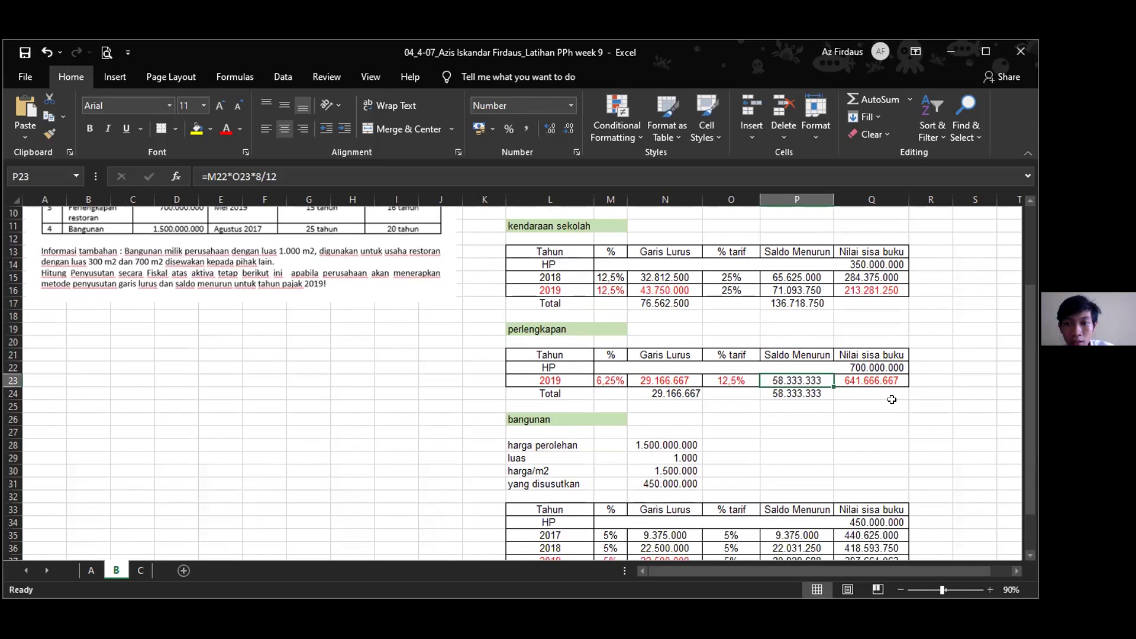
pyautogui.scroll(1, 893, 400)
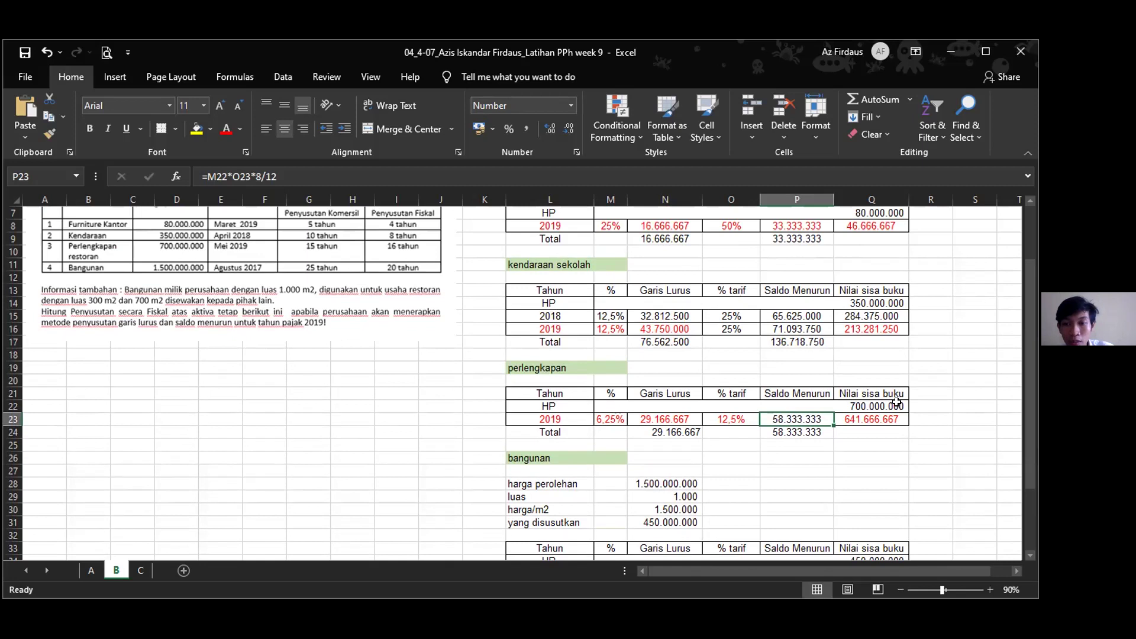
pyautogui.click(896, 403)
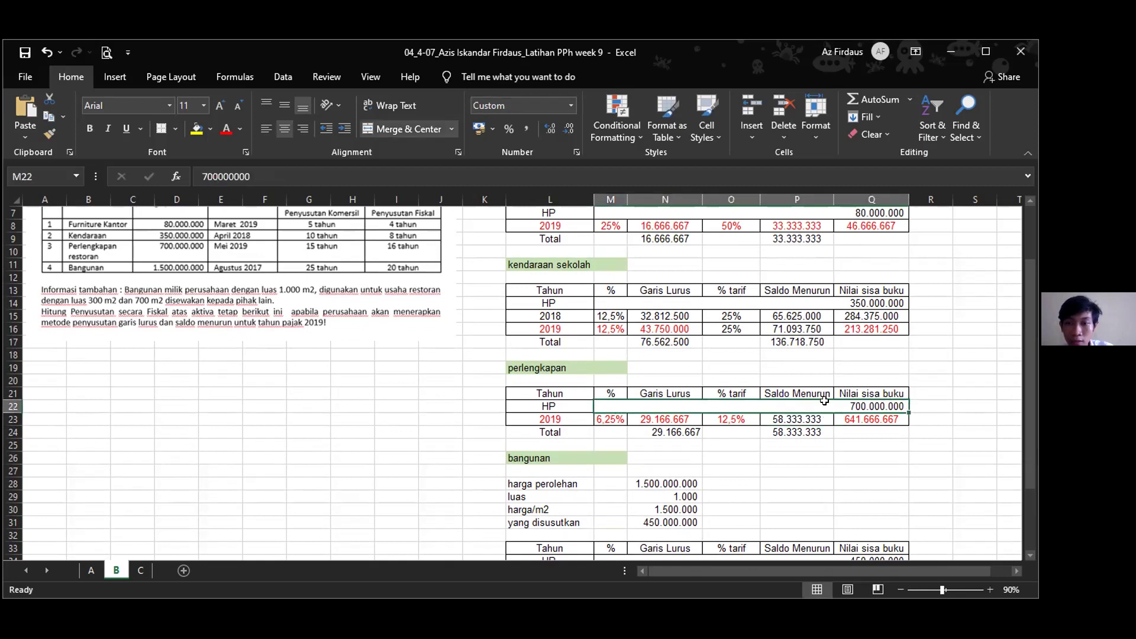
pyautogui.click(741, 418)
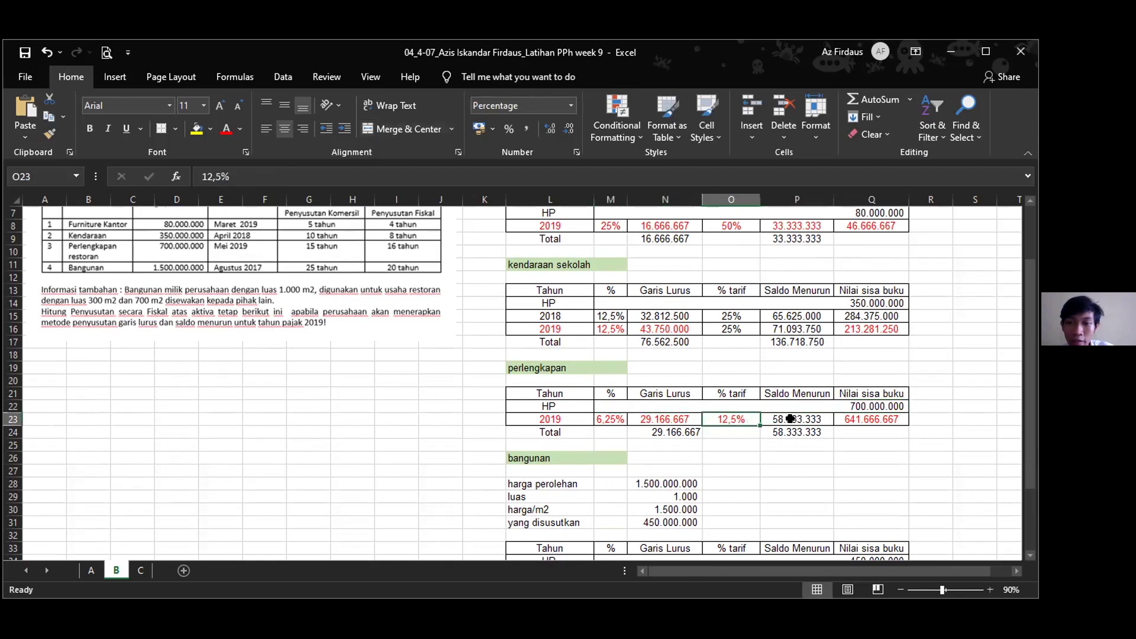
pyautogui.click(789, 418)
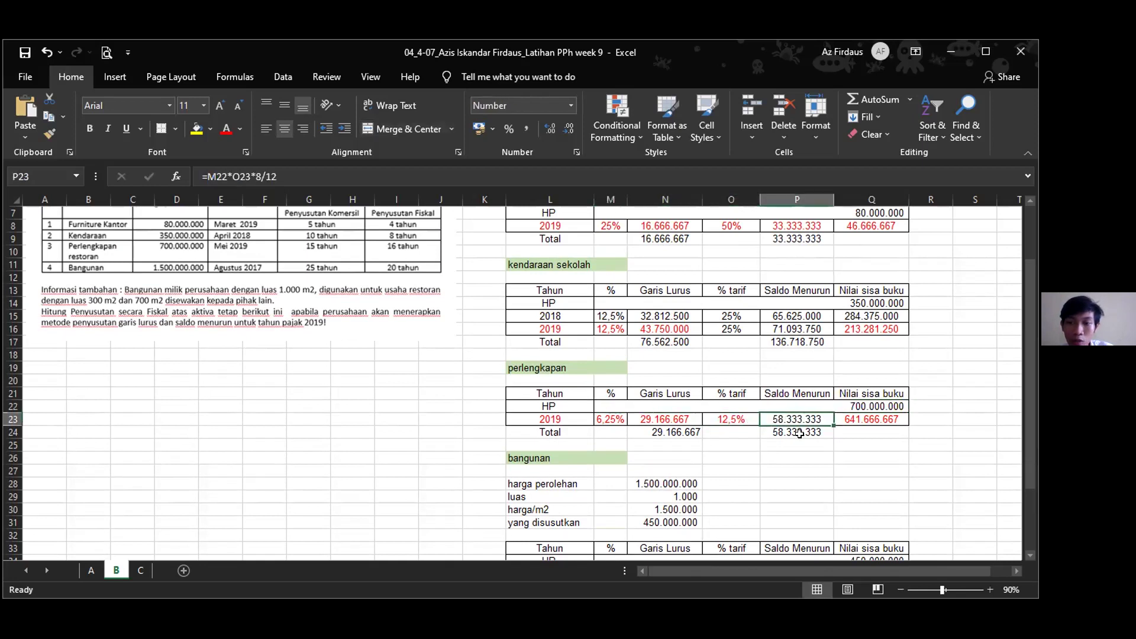
# Examine the perlengkapan 2019 remaining book value formula and the declining-balance depreciation behind it.
pyautogui.click(889, 419)
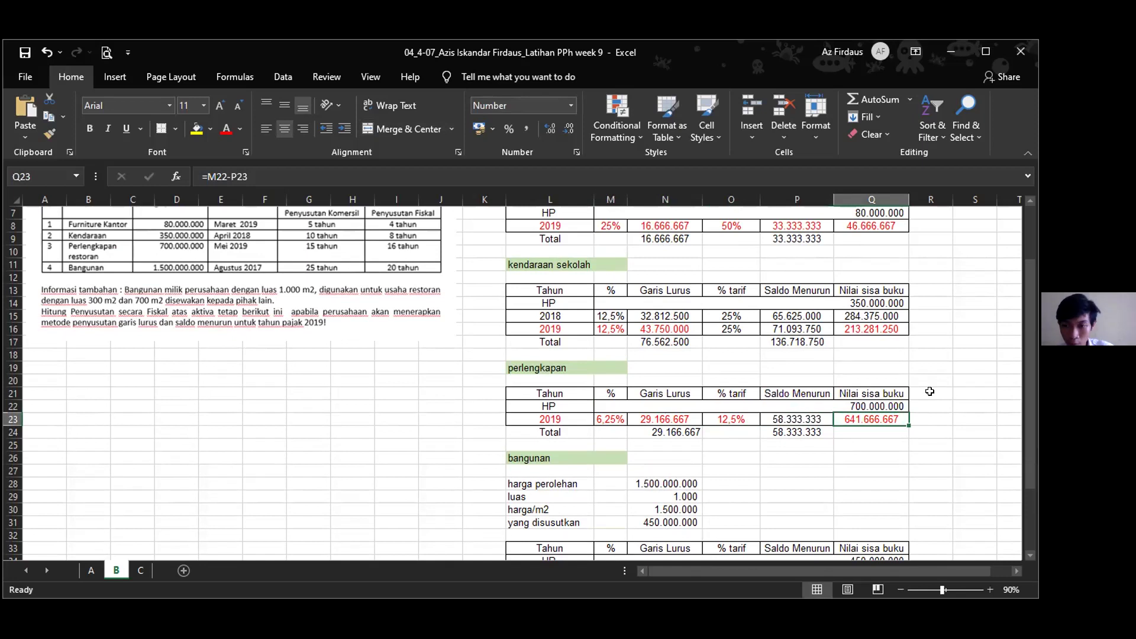
pyautogui.click(797, 419)
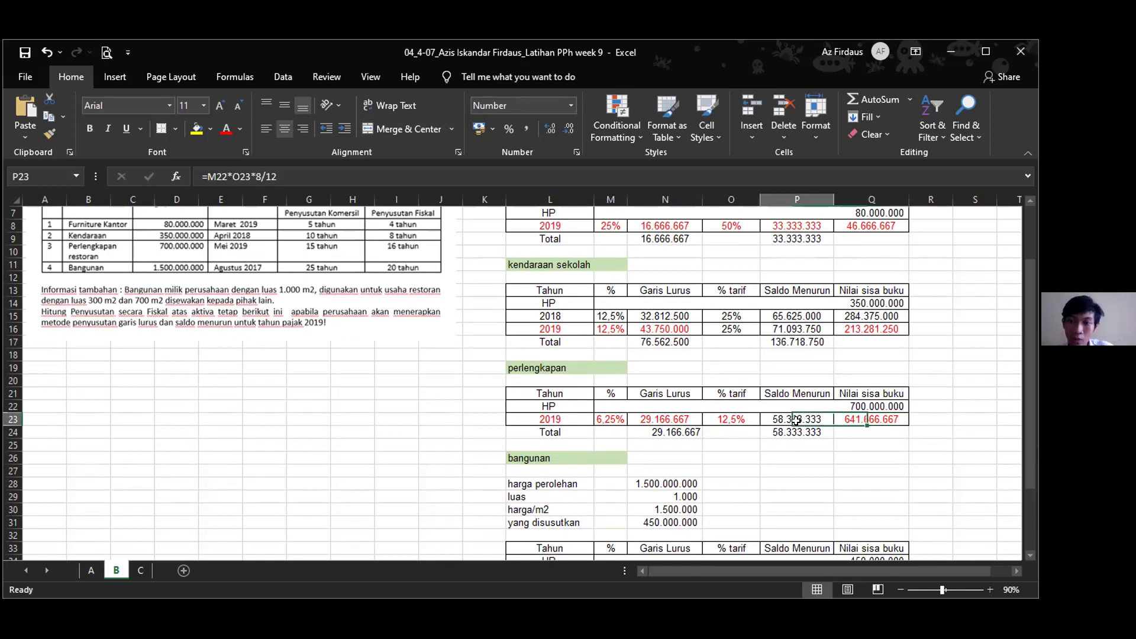
pyautogui.click(934, 390)
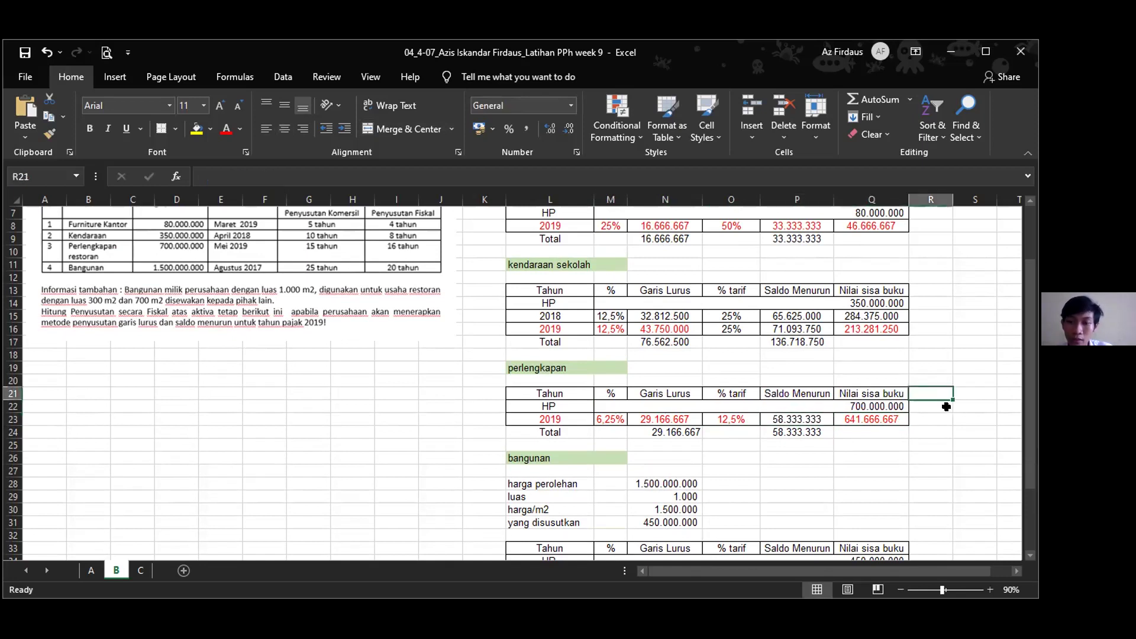
# Examine the bangunan area cell and compare it with the additional building information in the exercise text.
pyautogui.scroll(-5, 946, 408)
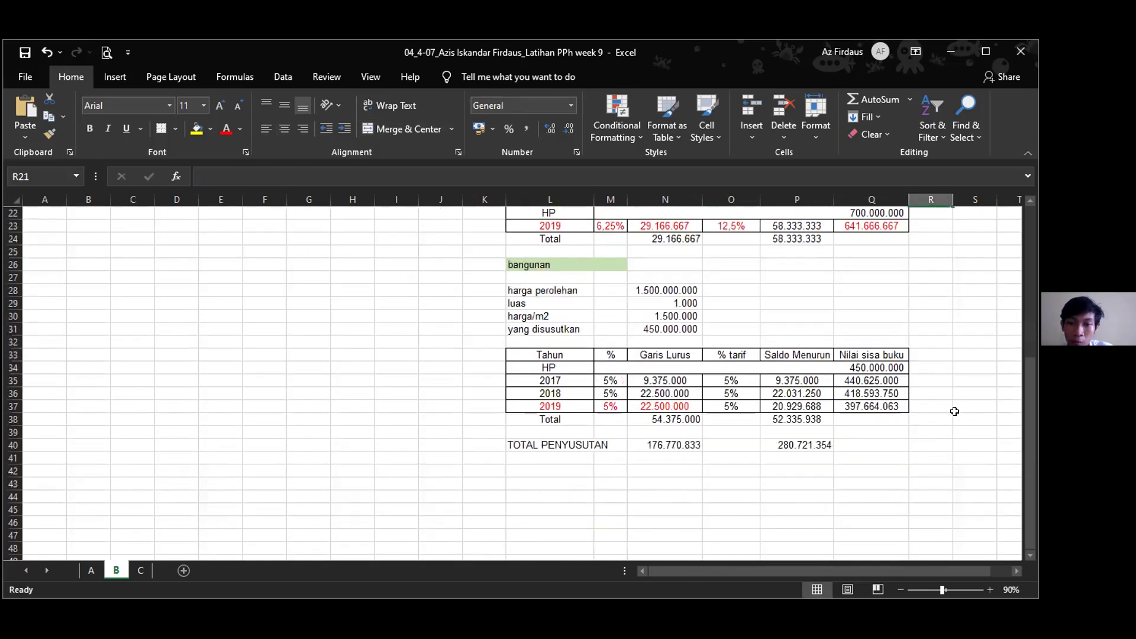
pyautogui.scroll(5, 962, 415)
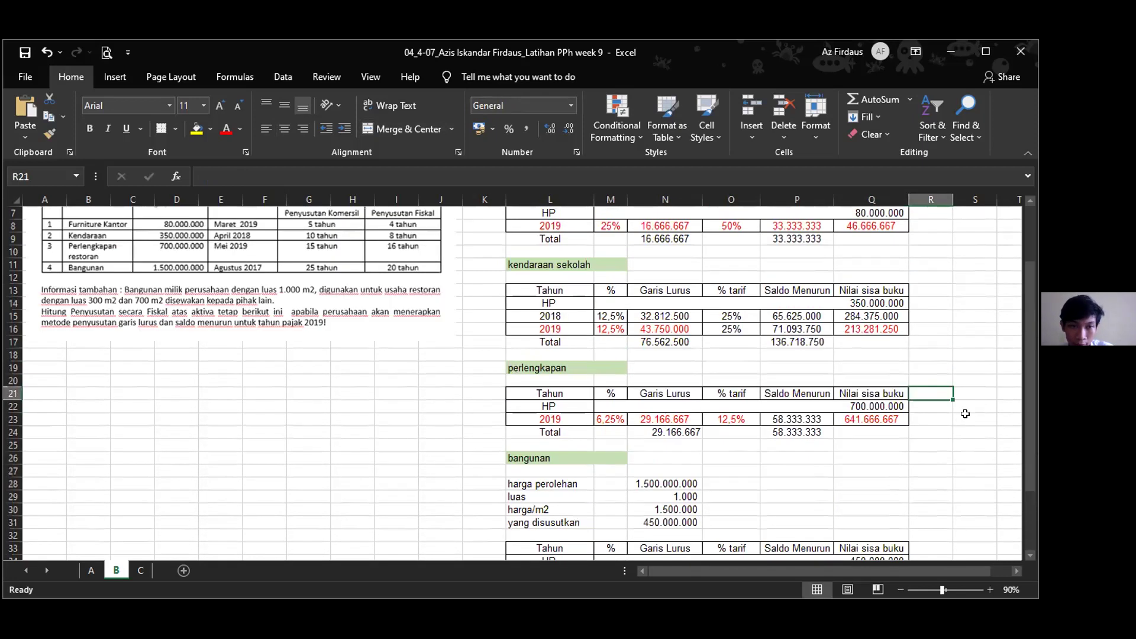
pyautogui.scroll(-2, 711, 394)
pyautogui.scroll(-1, 836, 351)
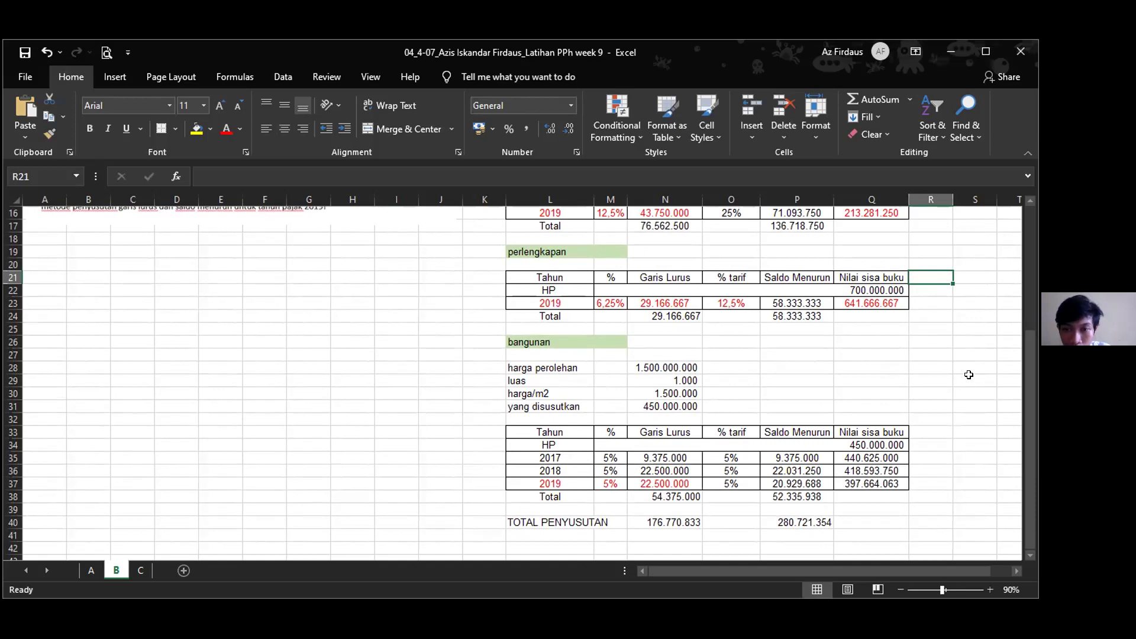
pyautogui.click(702, 379)
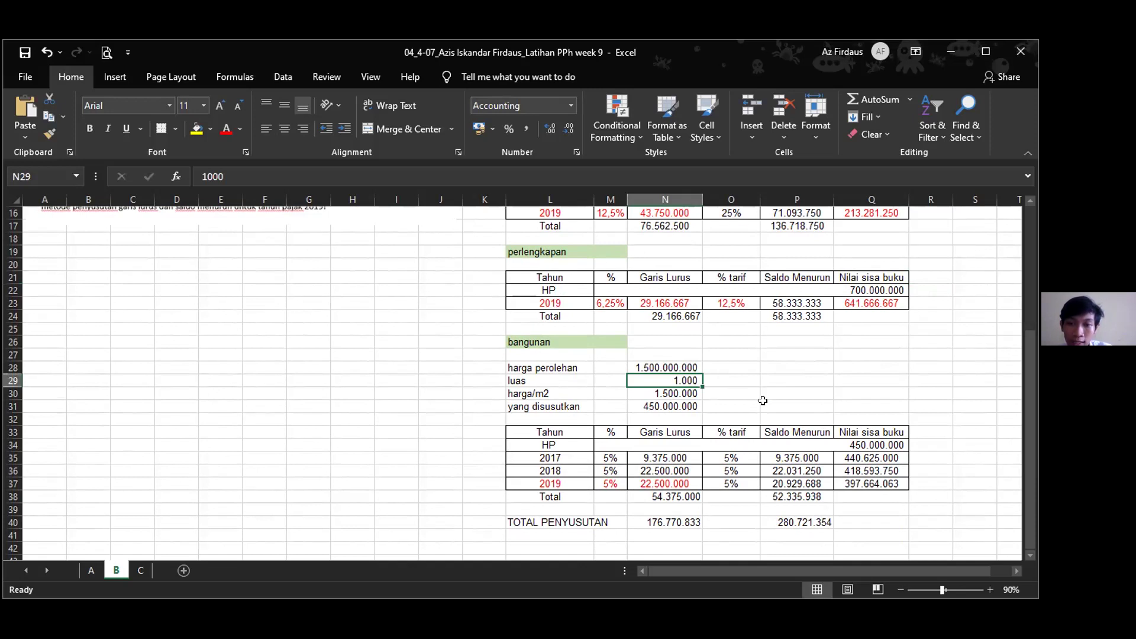
pyautogui.scroll(1, 767, 401)
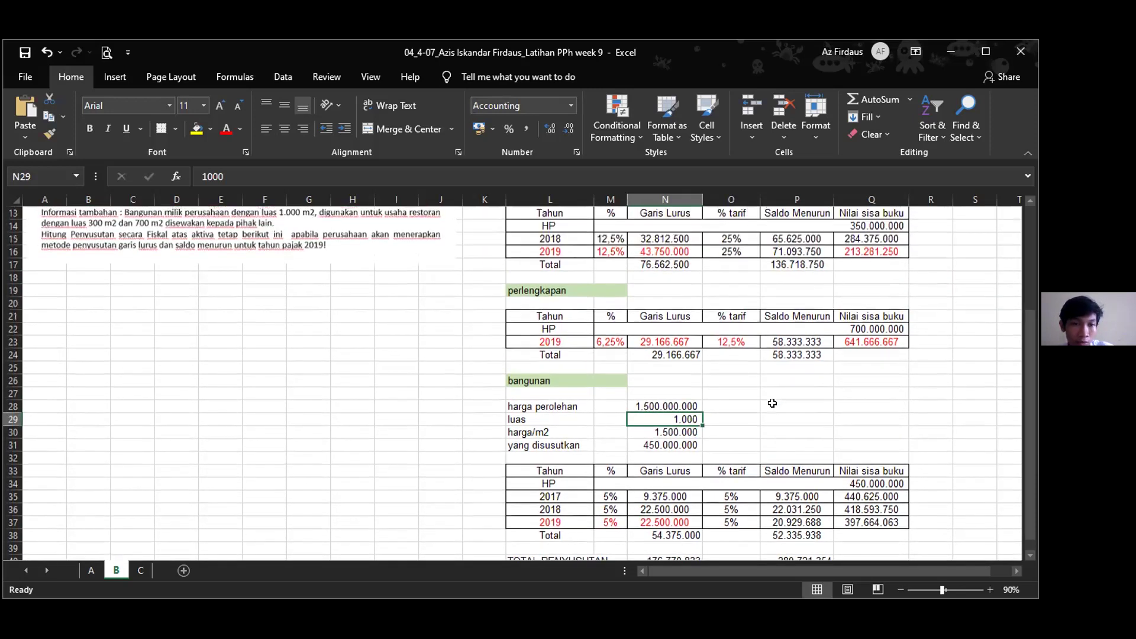
pyautogui.scroll(3, 772, 403)
pyautogui.scroll(-4, 772, 403)
# Examine the bangunan depreciable-amount and price-per-m2 formulas, checking them against the restaurant floor area in the exercise text.
pyautogui.click(686, 407)
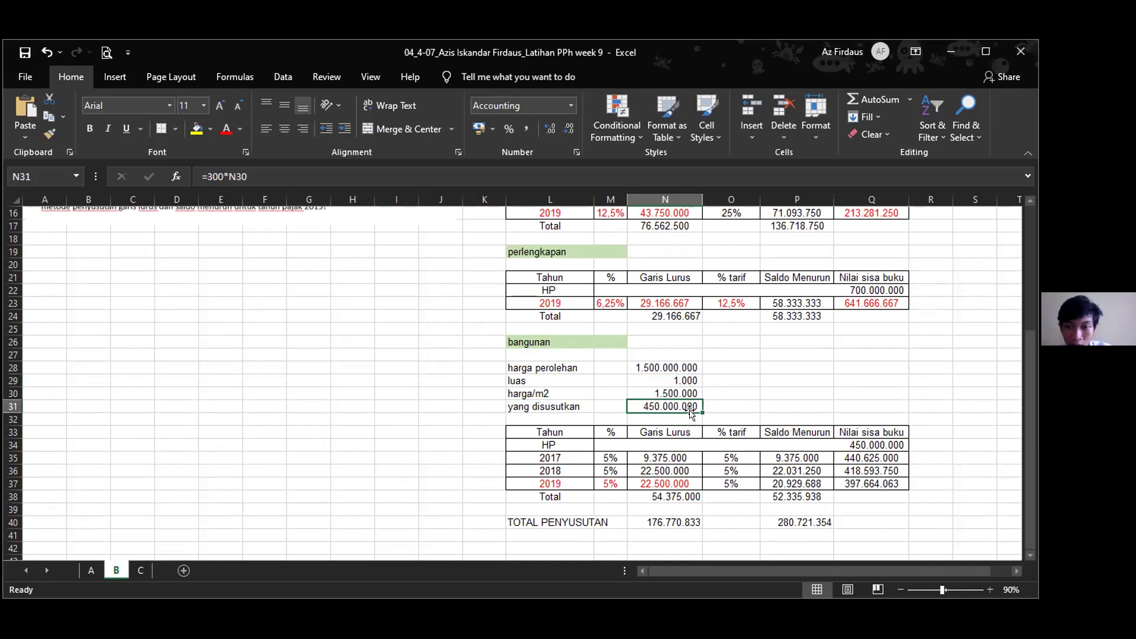
pyautogui.scroll(4, 710, 366)
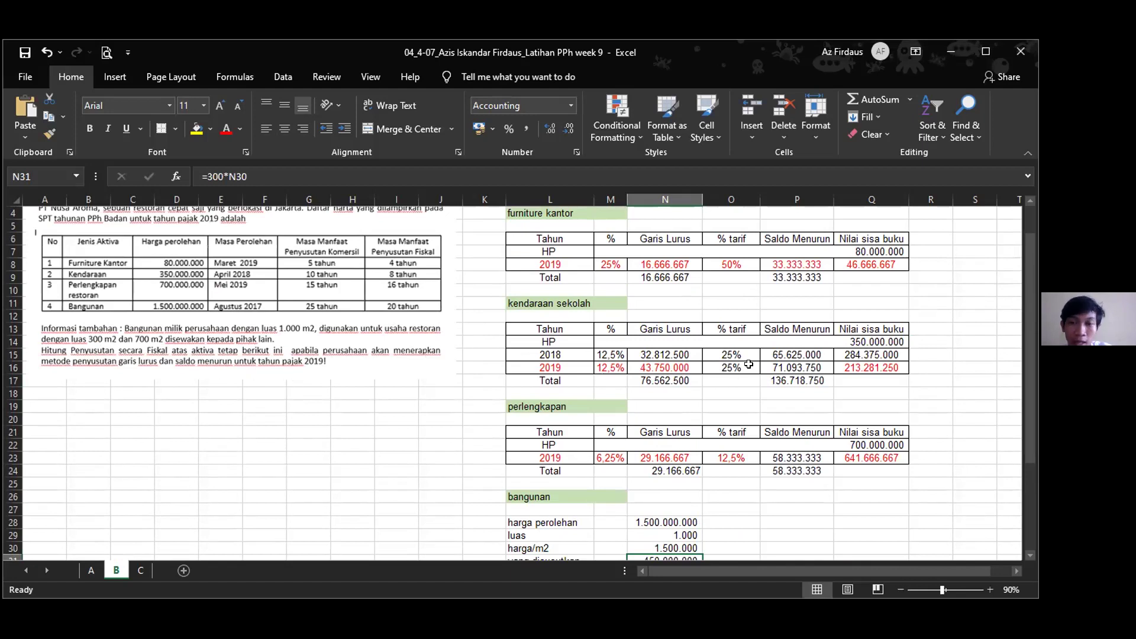
pyautogui.scroll(-5, 748, 365)
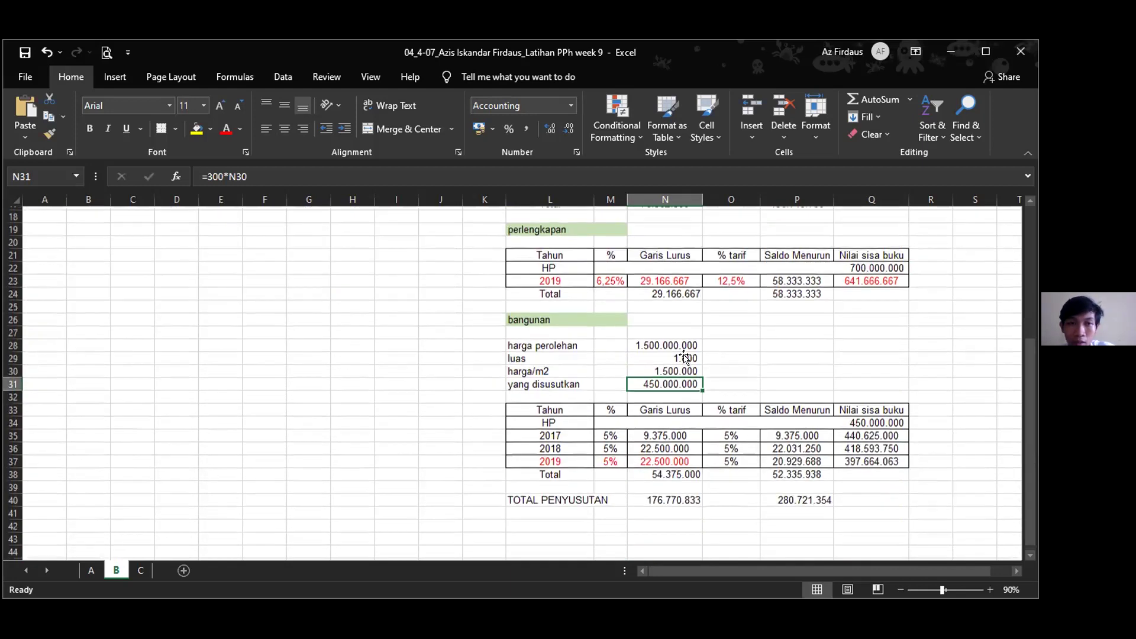
pyautogui.scroll(-1, 685, 357)
pyautogui.click(686, 361)
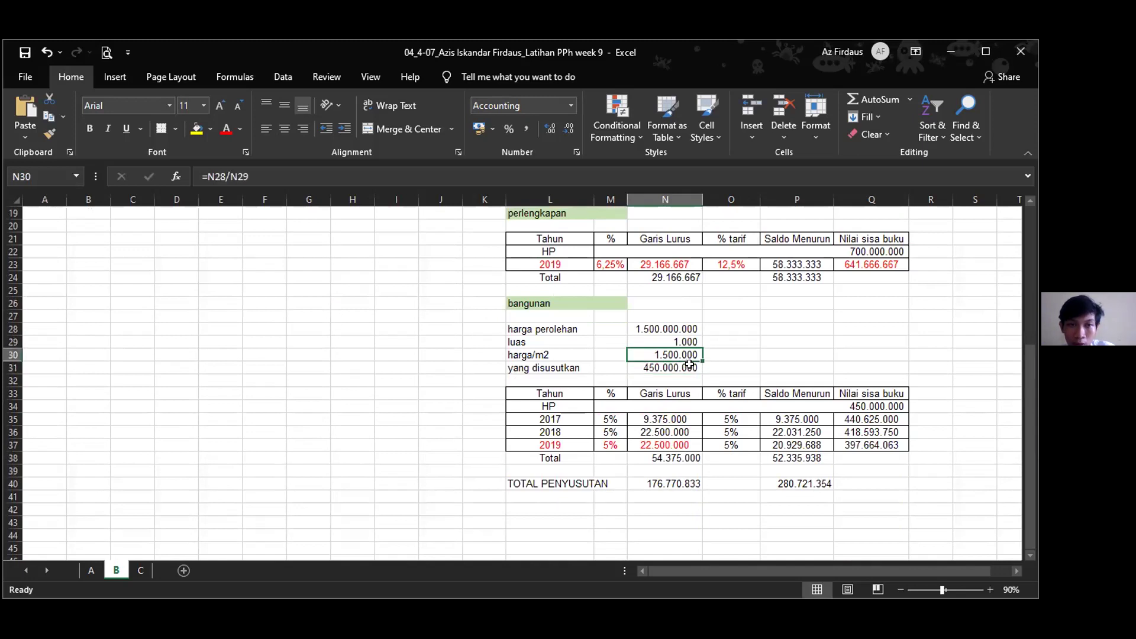
pyautogui.doubleClick(689, 367)
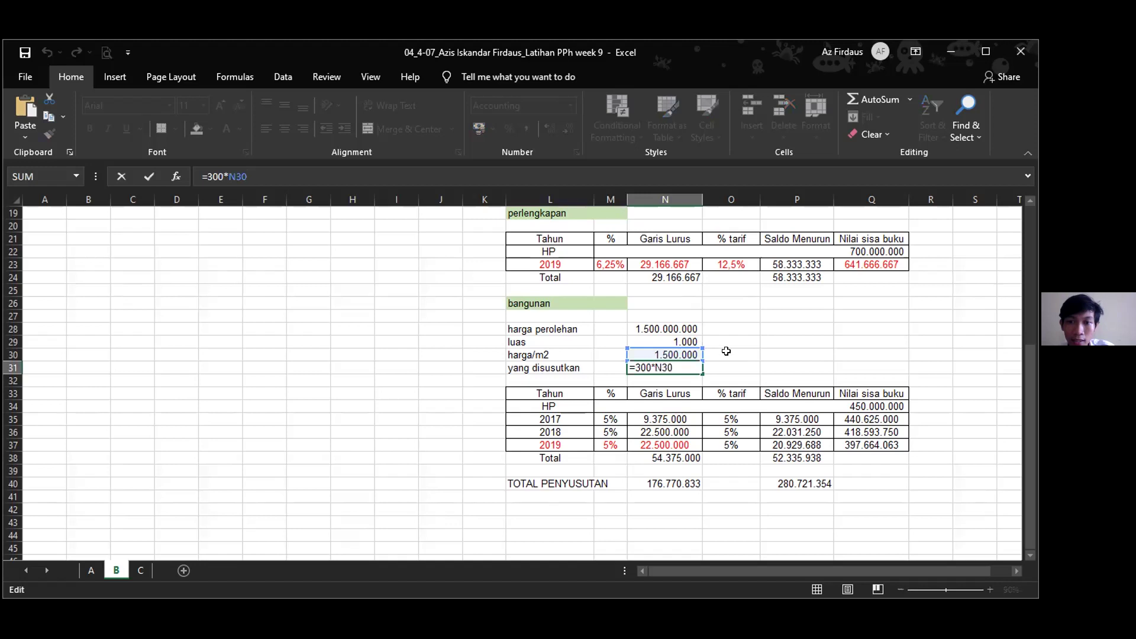
pyautogui.click(739, 358)
pyautogui.press('Left')
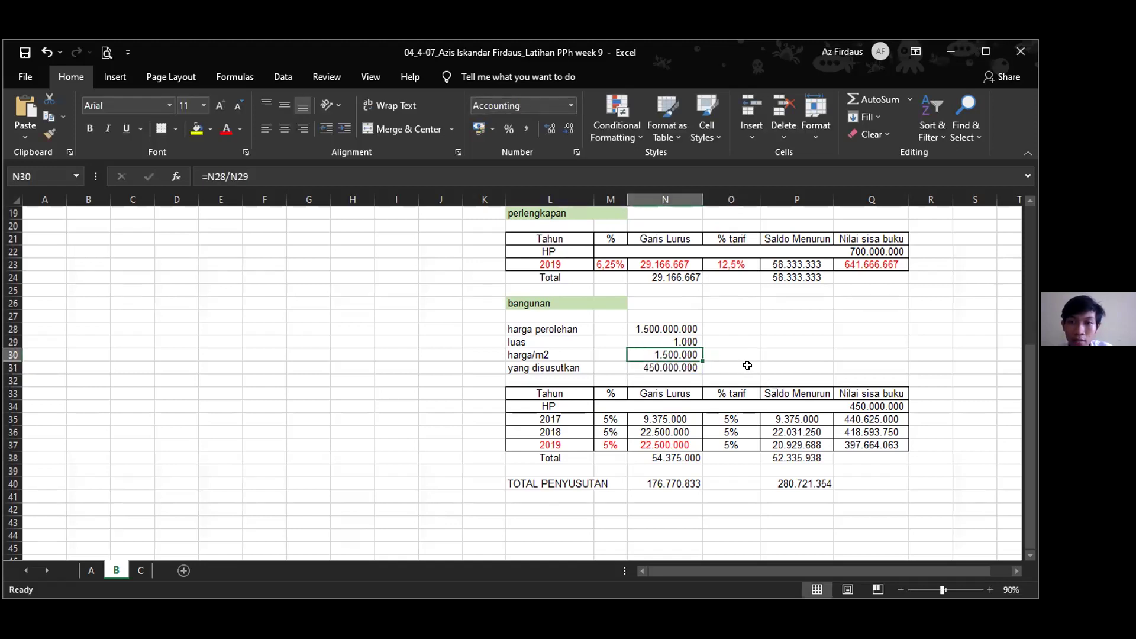
pyautogui.click(742, 362)
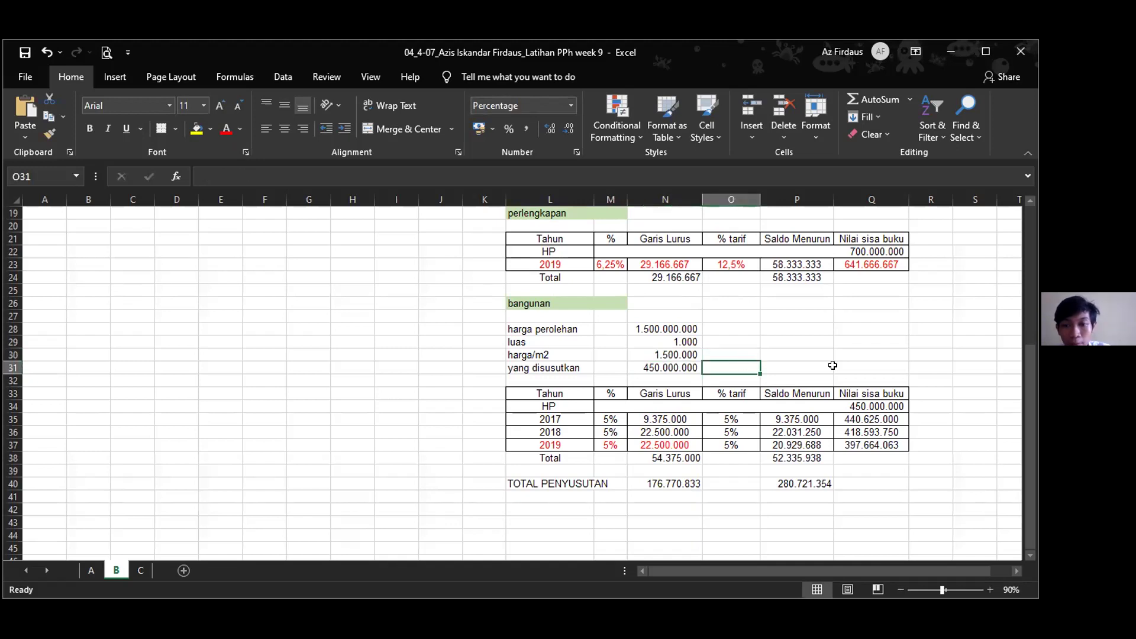
# Examine the bangunan 2017 straight-line rate against the fiscal useful life, together with the 2019 straight-line formula.
pyautogui.scroll(-2, 835, 370)
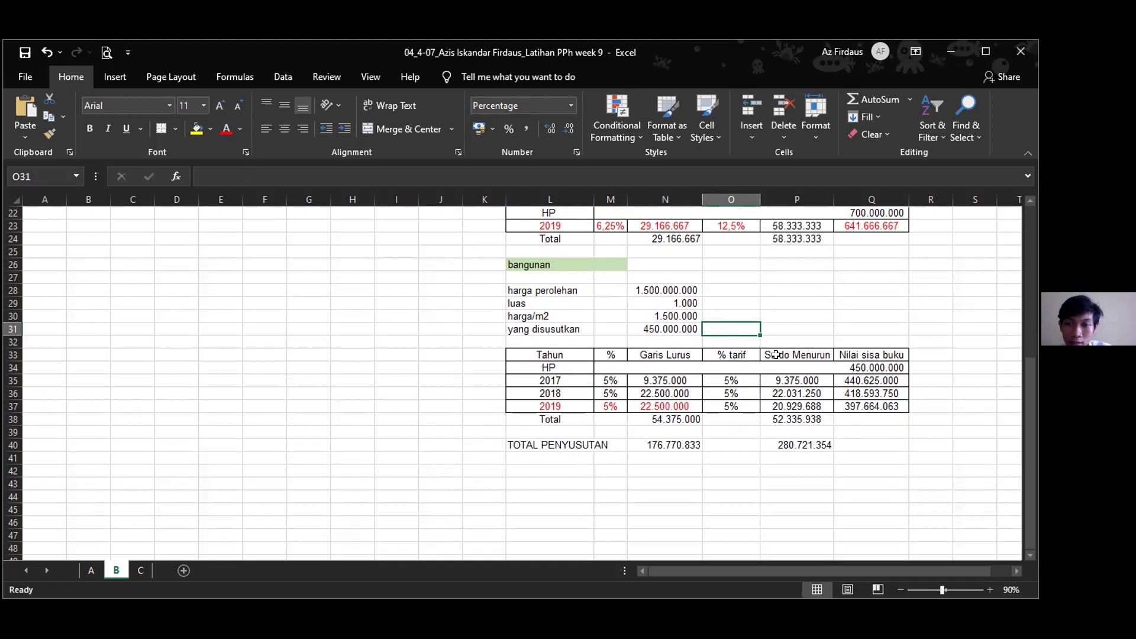
pyautogui.click(618, 380)
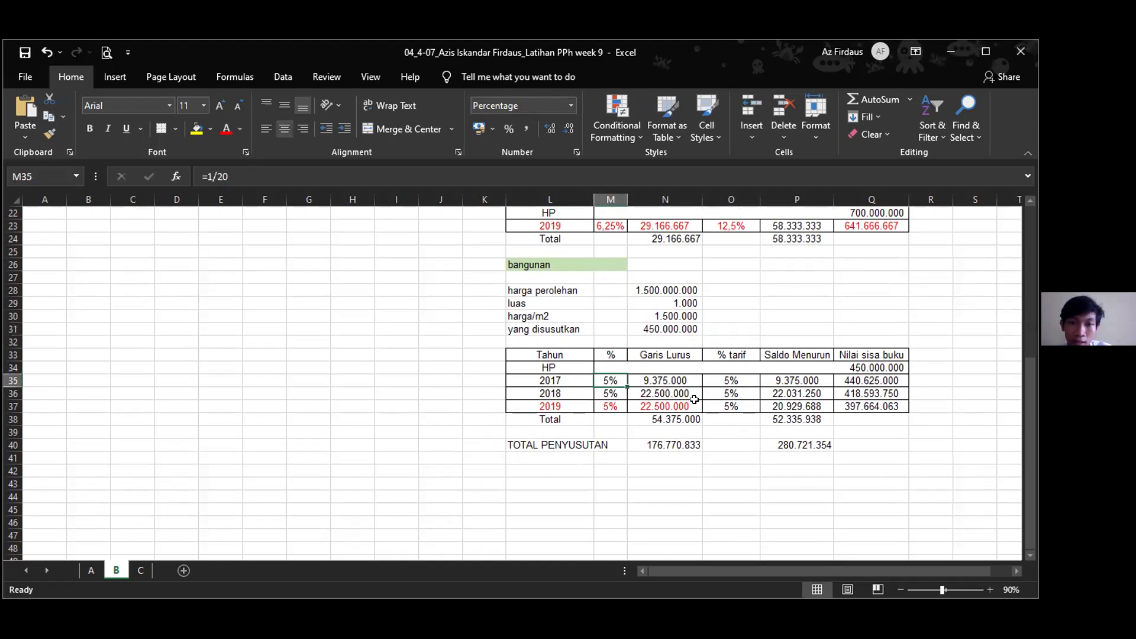
pyautogui.scroll(3, 467, 304)
pyautogui.scroll(2, 419, 294)
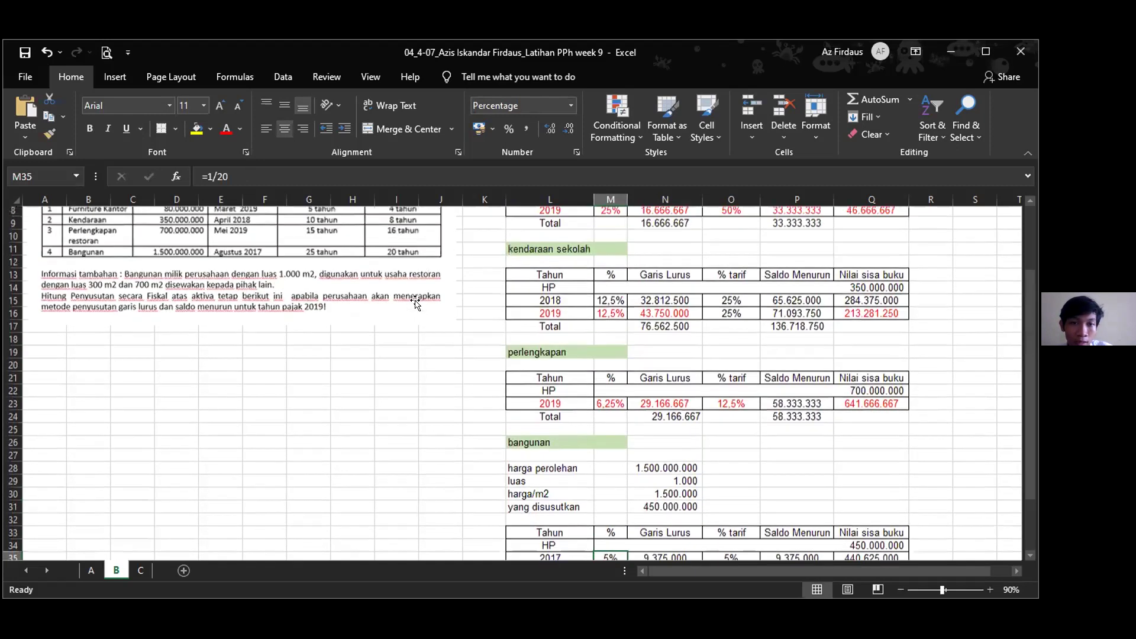
pyautogui.scroll(1, 416, 304)
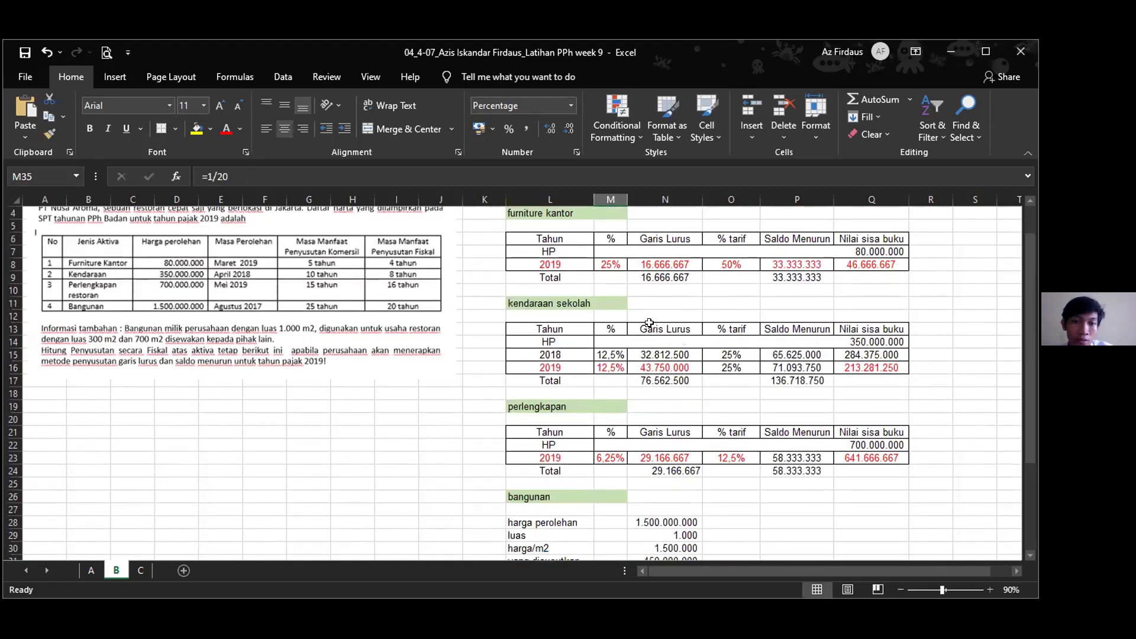
pyautogui.scroll(-6, 680, 379)
pyautogui.click(690, 408)
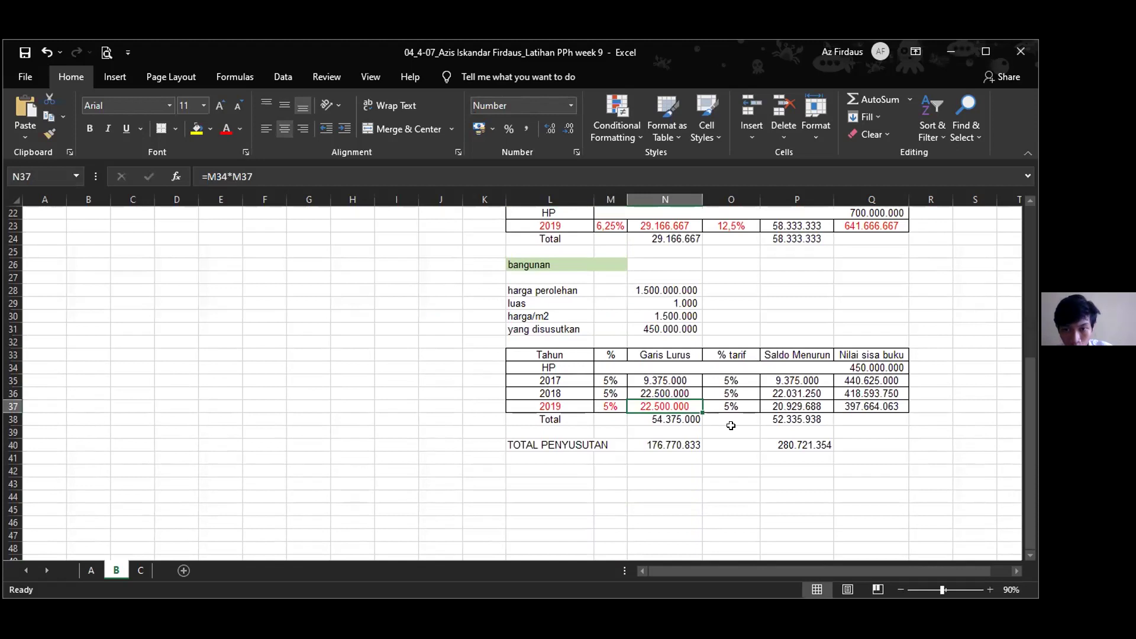
# Examine the bangunan 2019 declining-balance tariff and compare the 2017 declining-balance formula with the 2017 straight-line one.
pyautogui.click(746, 421)
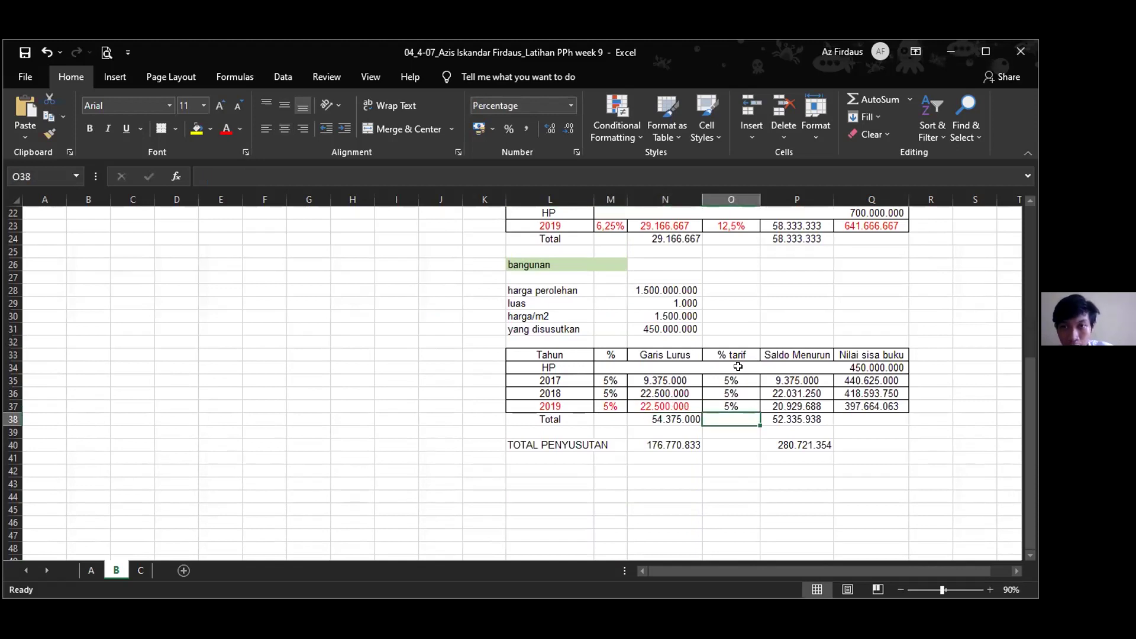
pyautogui.click(747, 403)
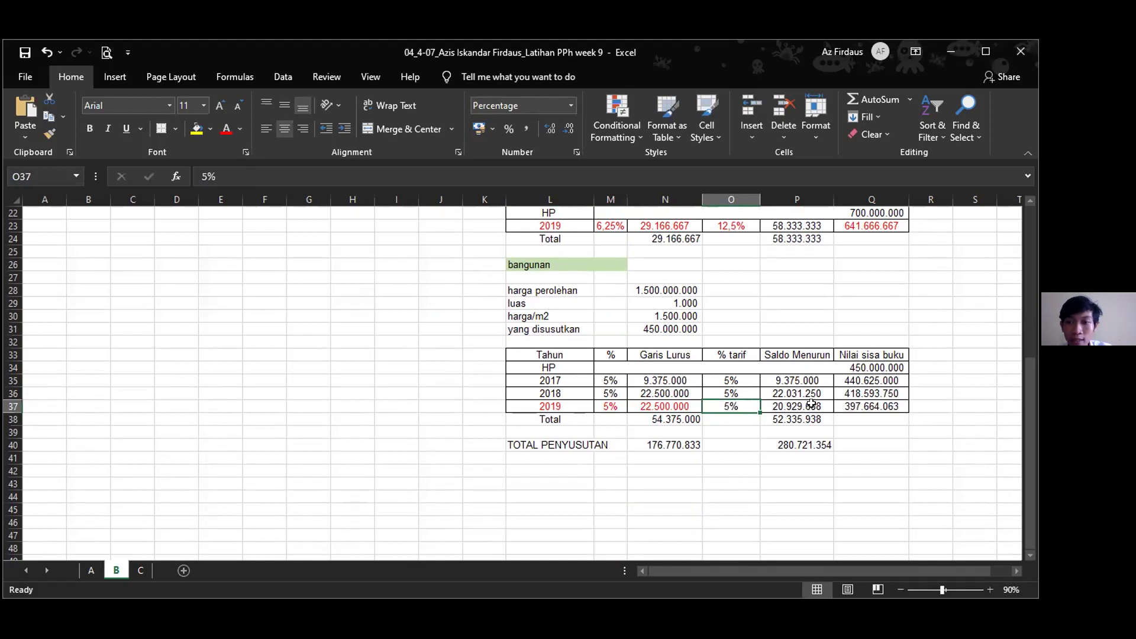
pyautogui.click(784, 382)
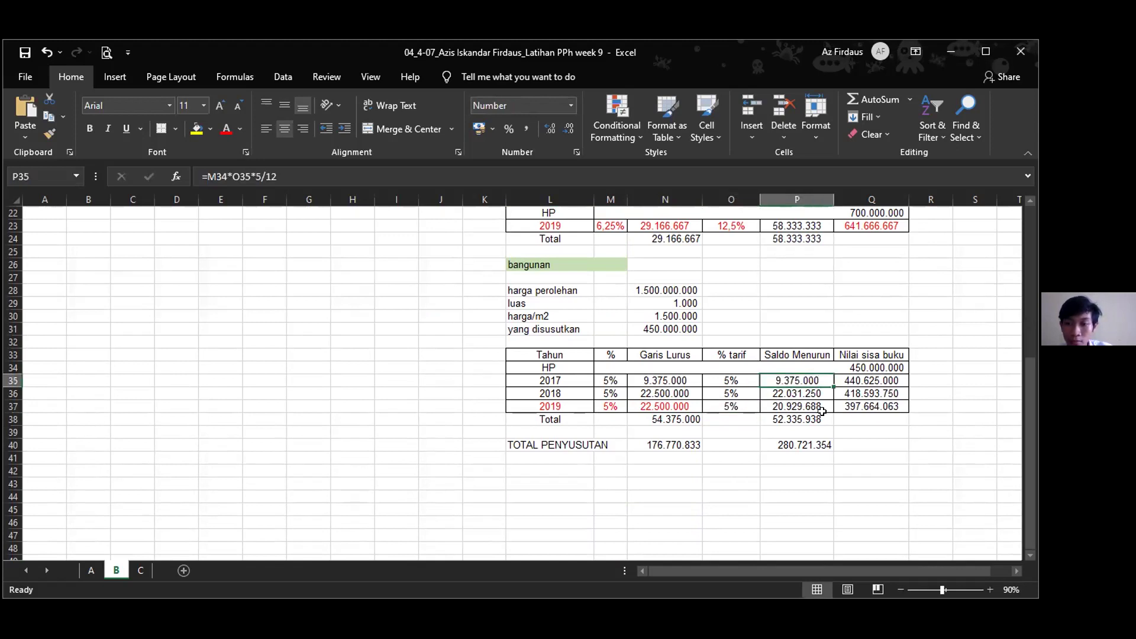
pyautogui.click(667, 377)
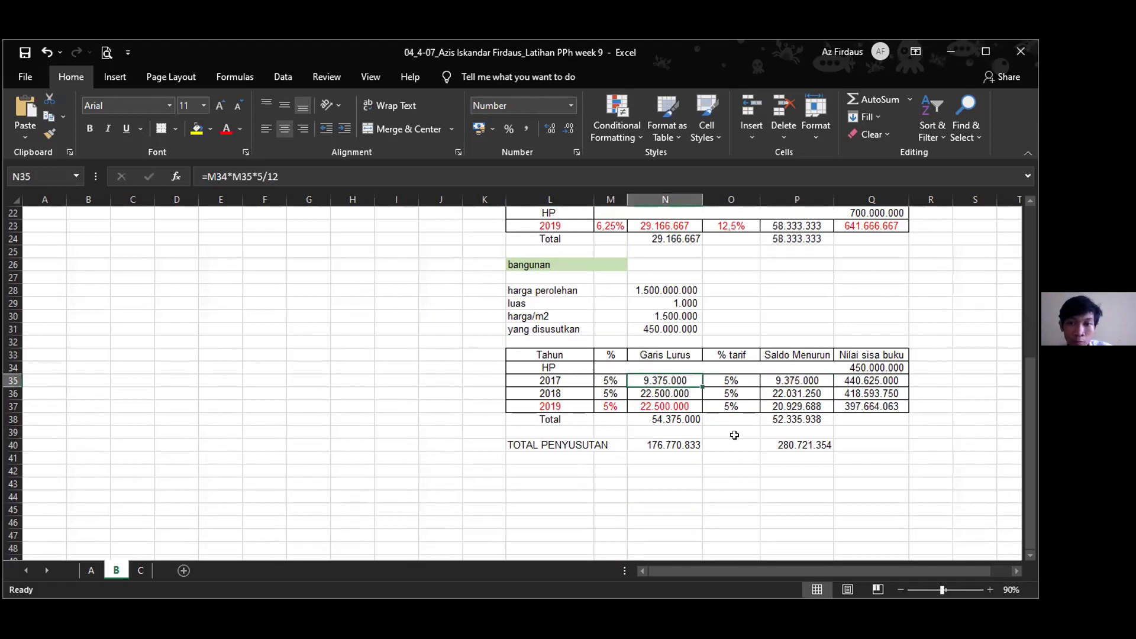
# Examine the bangunan 2019 straight-line formula, comparing the bangunan table with the asset list and the other depreciation tables.
pyautogui.scroll(1, 735, 435)
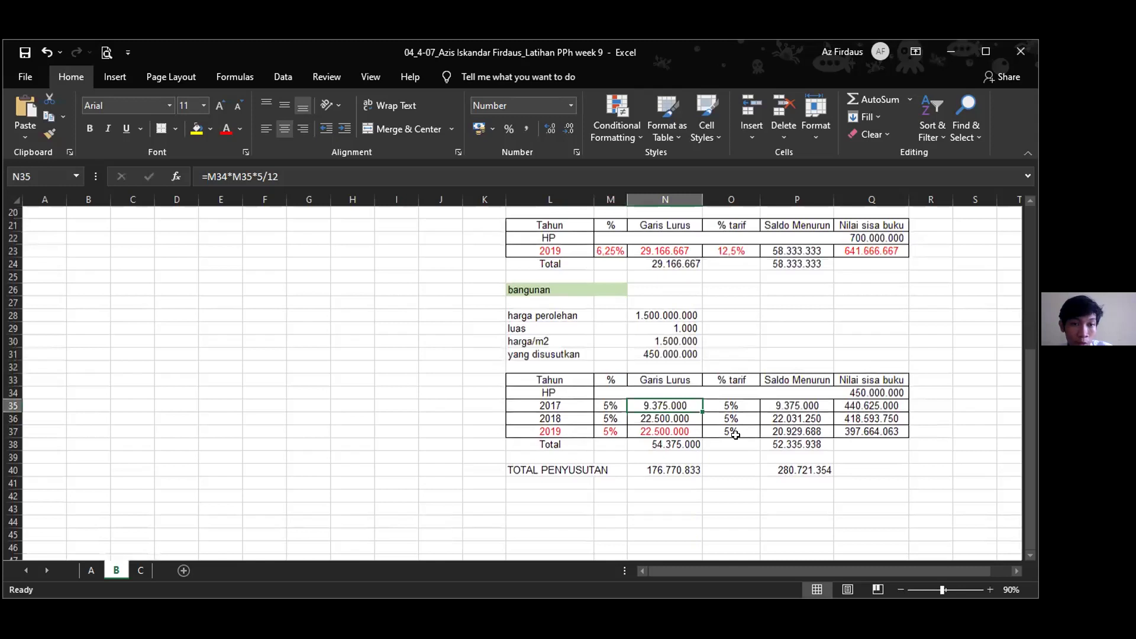
pyautogui.scroll(5, 735, 436)
pyautogui.scroll(-1, 734, 436)
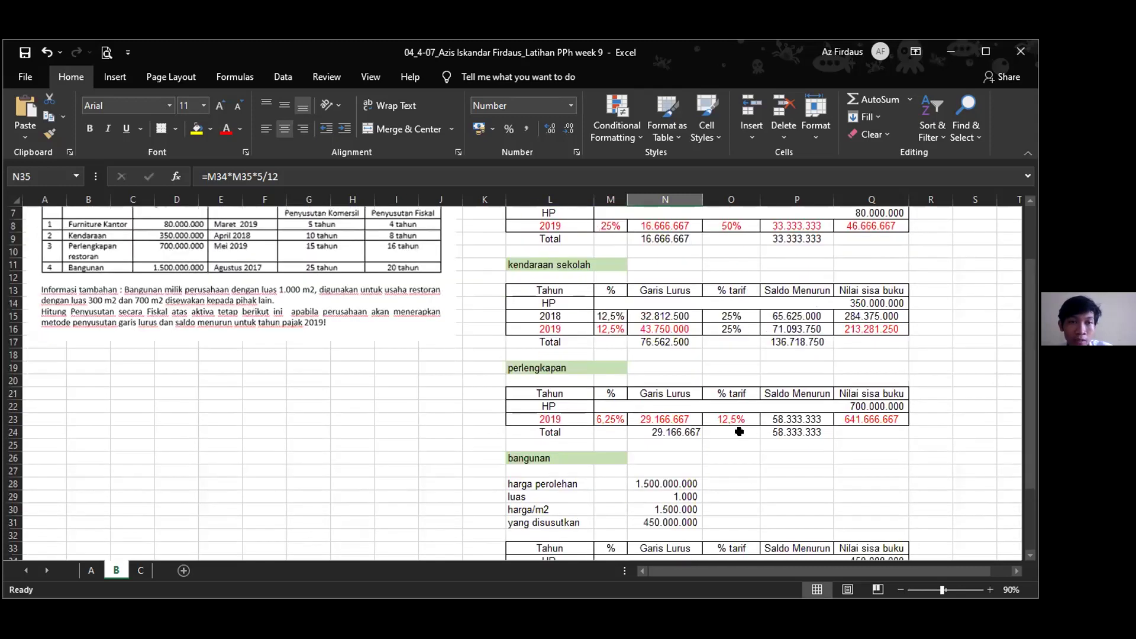
pyautogui.scroll(-2, 759, 407)
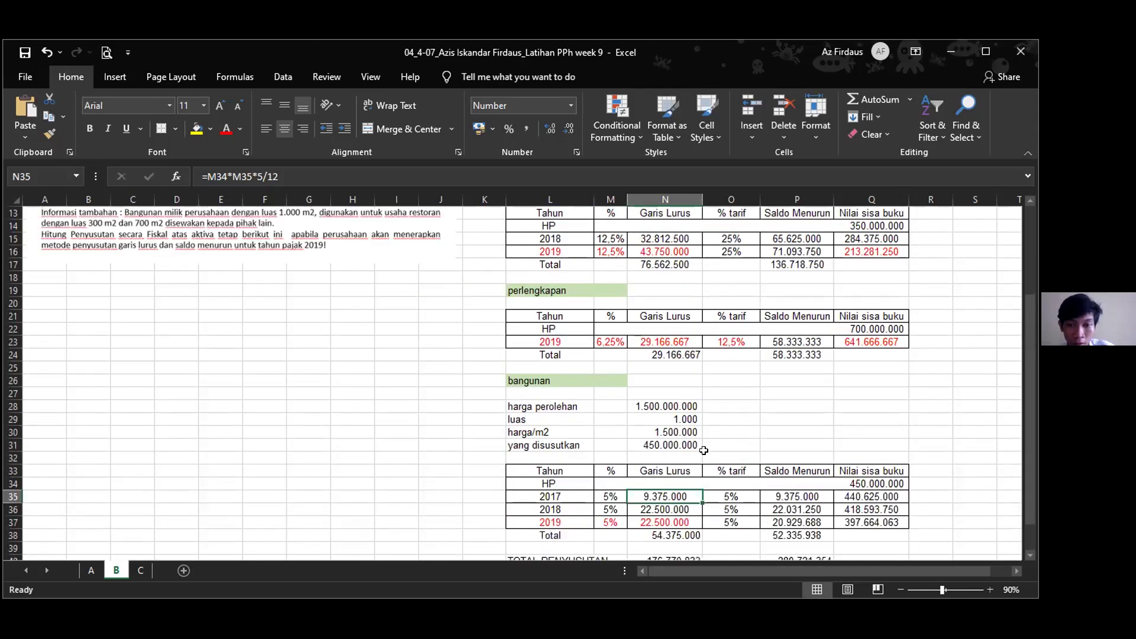
pyautogui.scroll(-1, 683, 468)
pyautogui.scroll(-2, 682, 468)
pyautogui.click(683, 472)
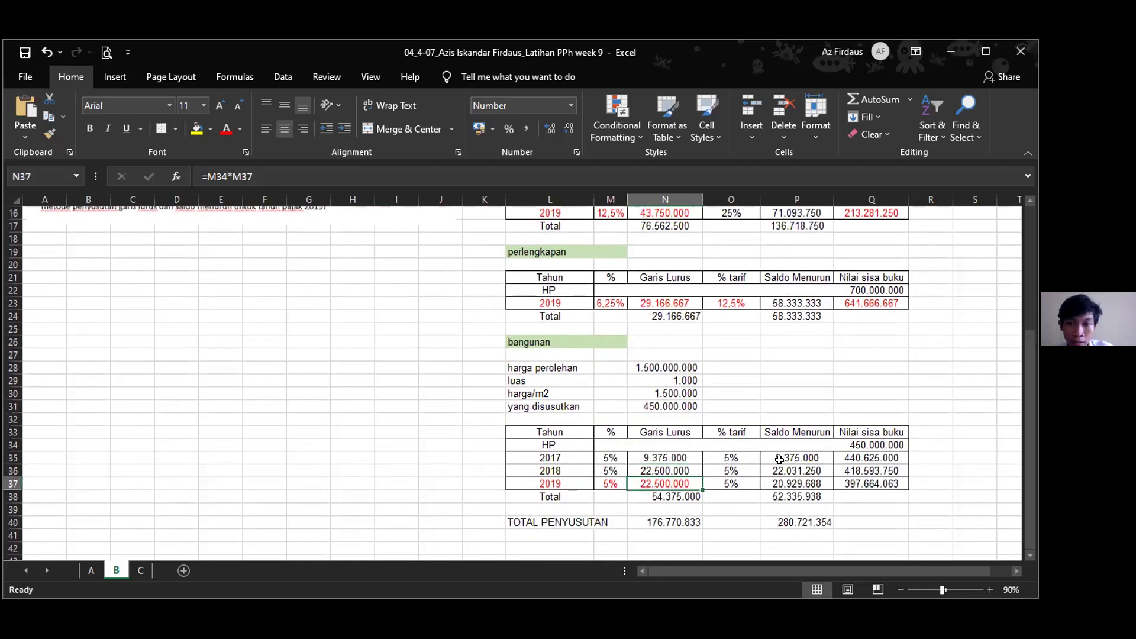
# Examine the bangunan 2017 declining-balance formula and its tariff against the acquisition month and fiscal useful life in the exercise text.
pyautogui.click(813, 457)
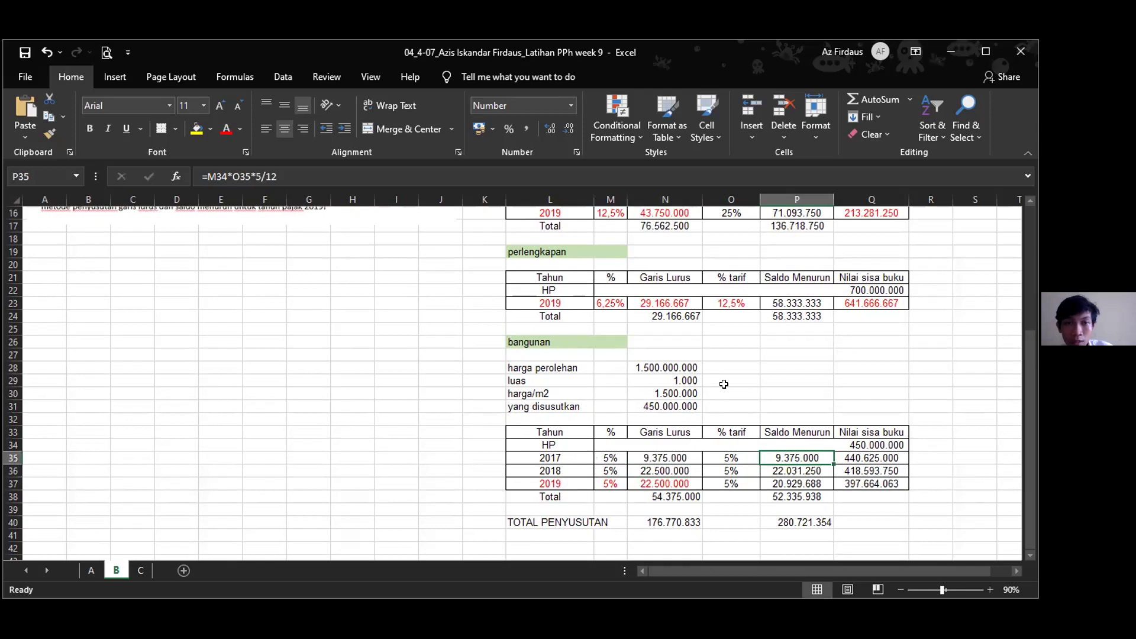
pyautogui.scroll(1, 738, 397)
pyautogui.scroll(3, 738, 397)
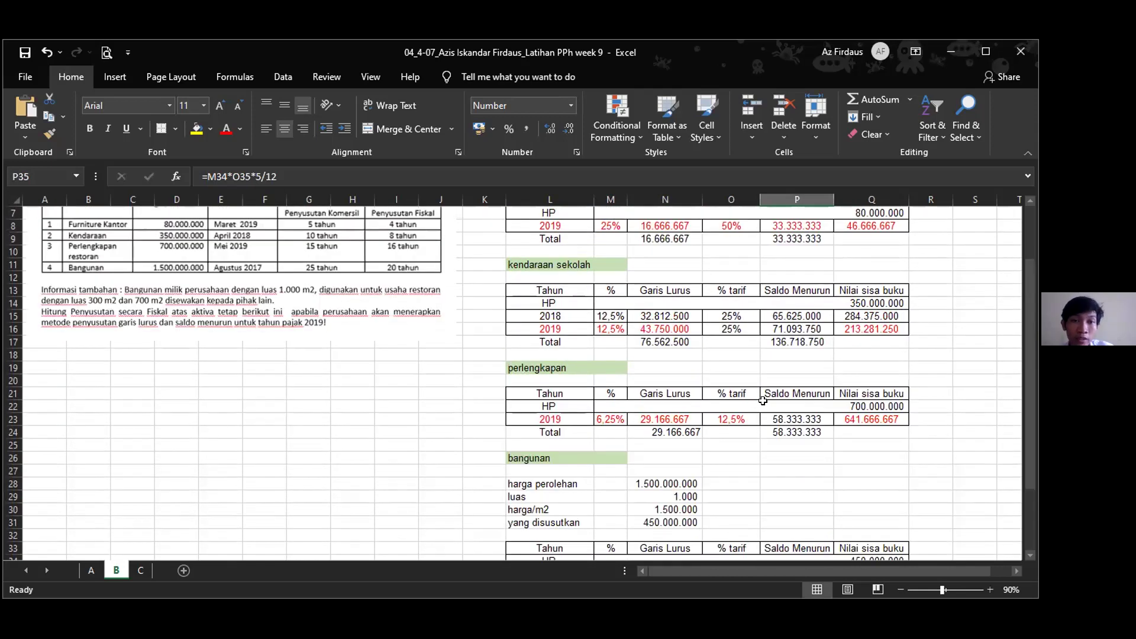
pyautogui.scroll(-3, 798, 402)
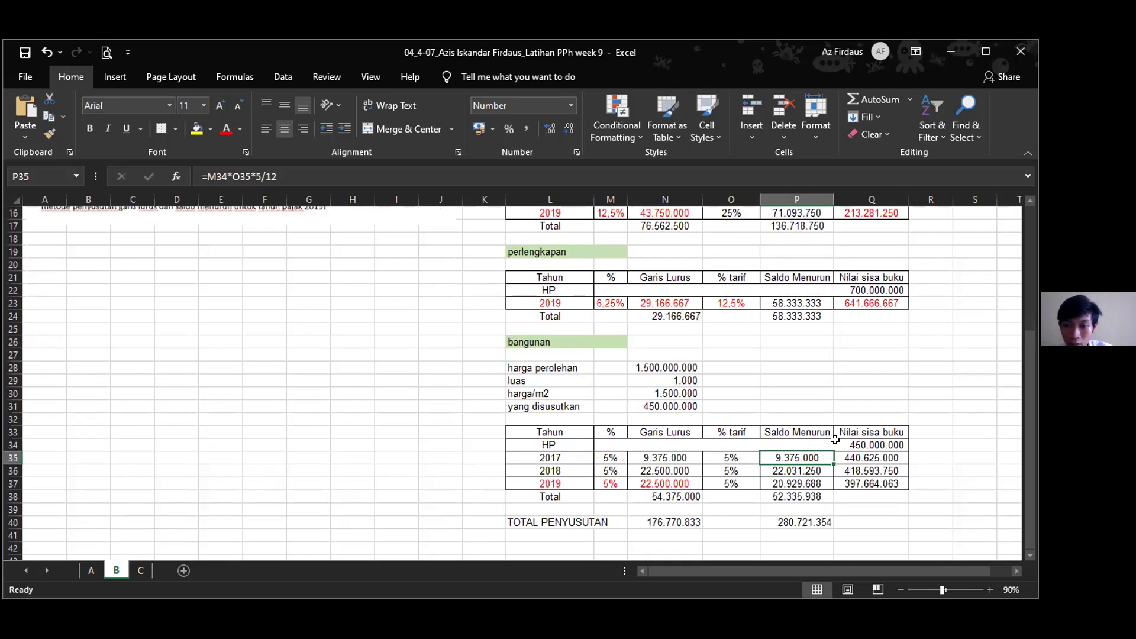
pyautogui.click(745, 455)
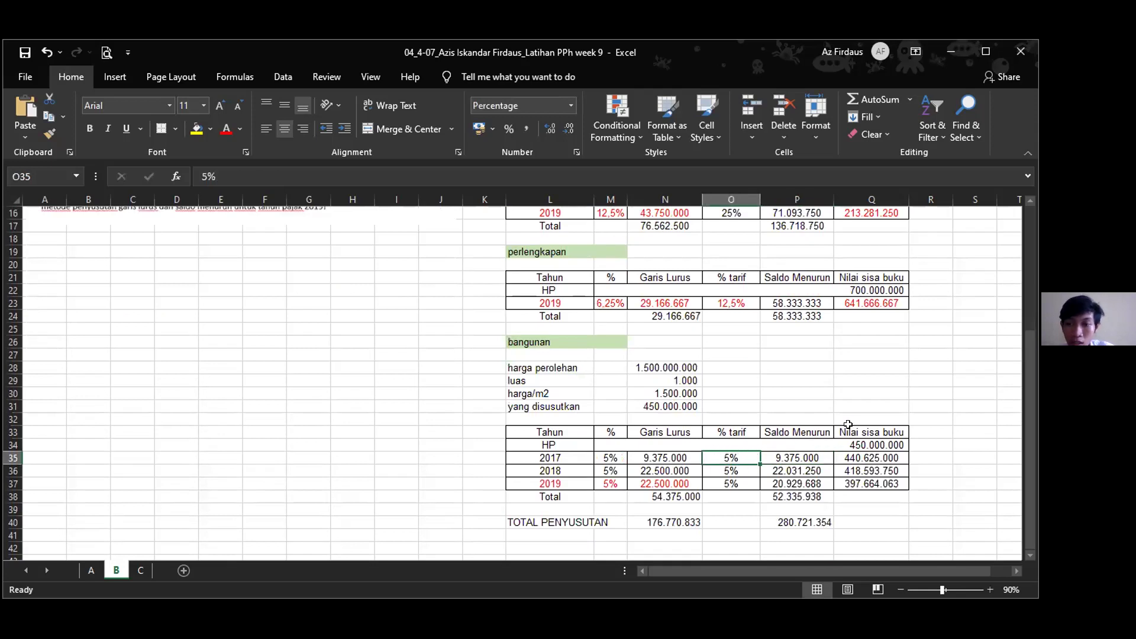
# Trace the bangunan remaining book values for 2017 and 2018 from the HP amount and the 2017 declining-balance depreciation.
pyautogui.scroll(-1, 841, 384)
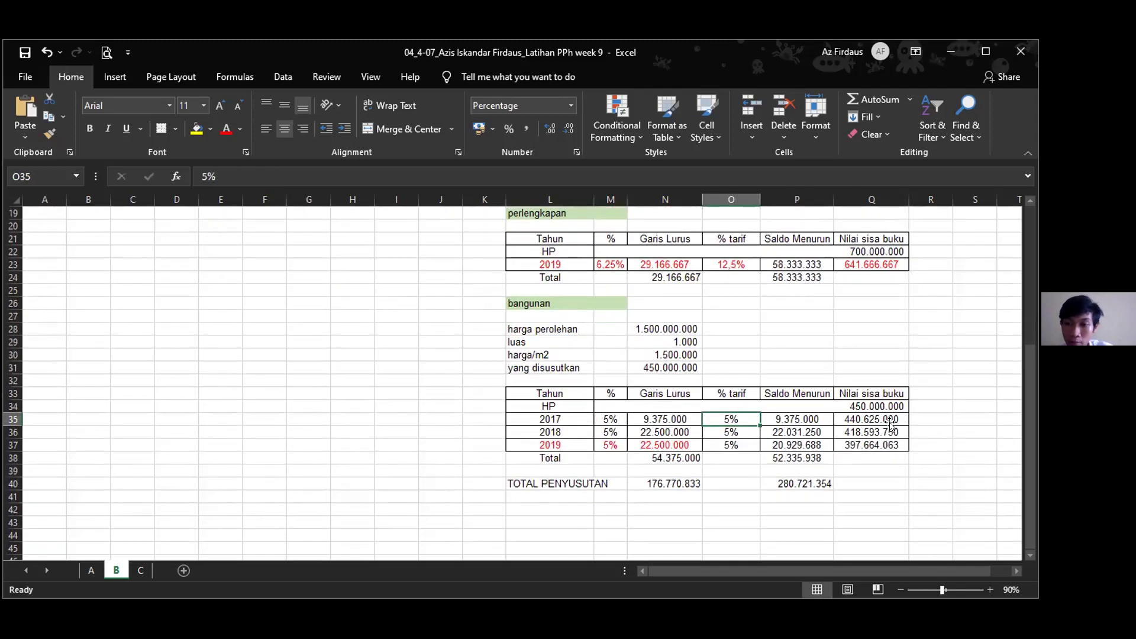
pyautogui.click(889, 424)
pyautogui.click(875, 406)
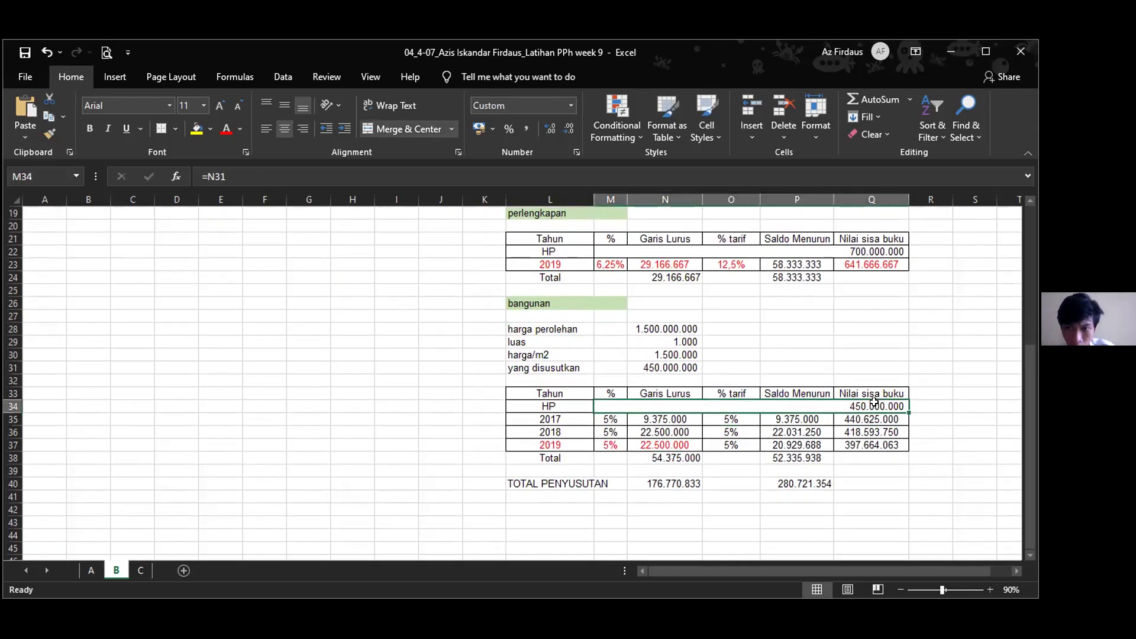
pyautogui.click(812, 416)
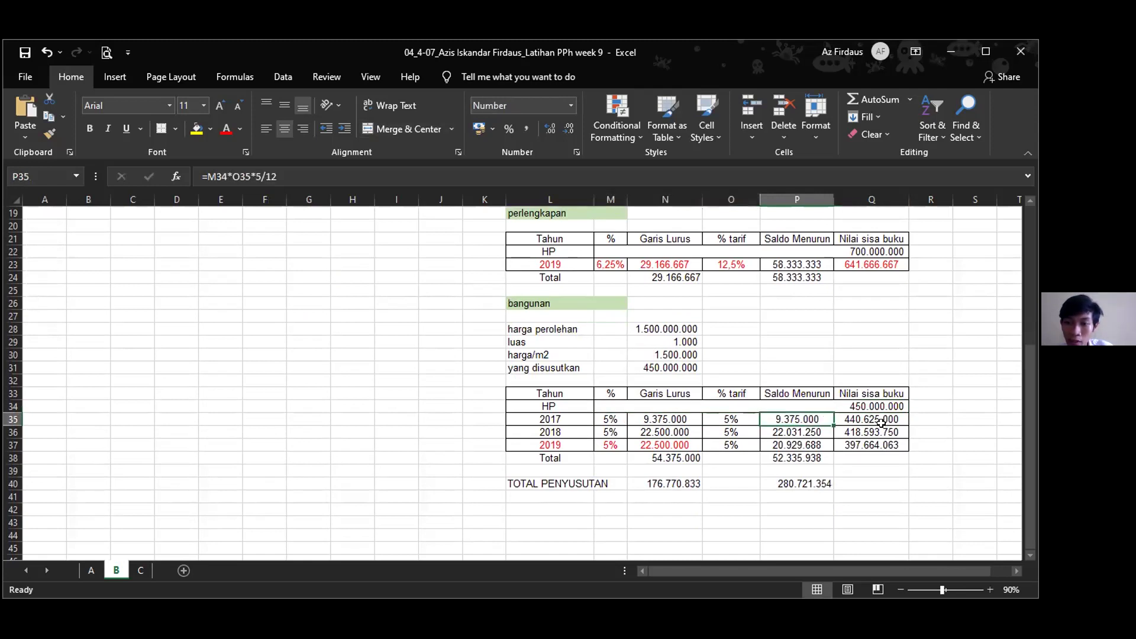
pyautogui.click(886, 427)
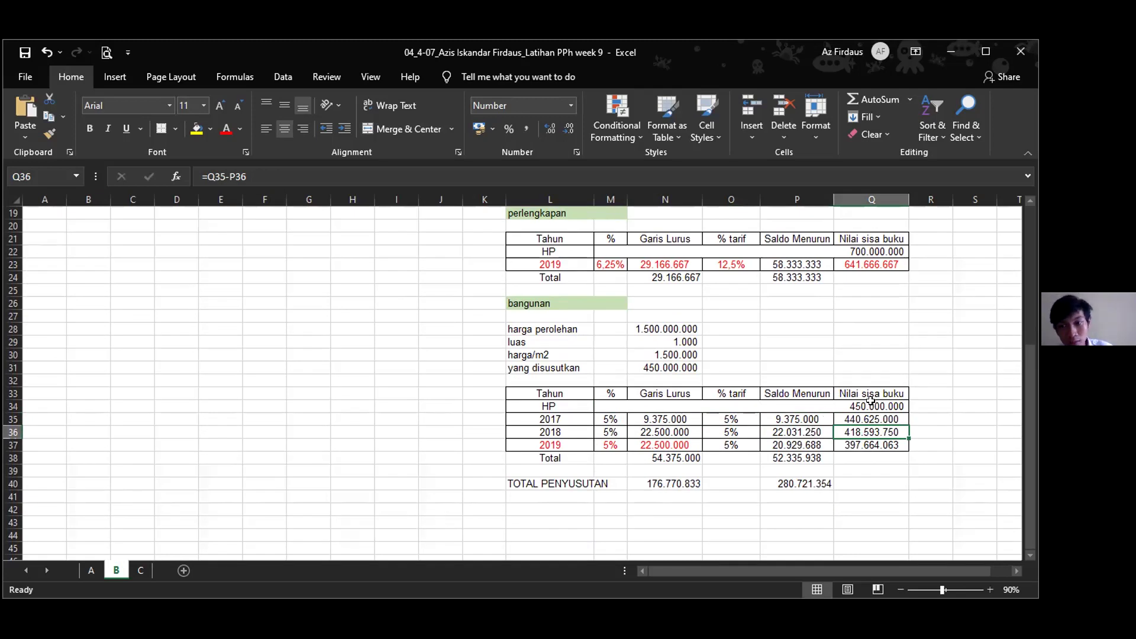
# Examine the TOTAL PENYUSUTAN formulas for the straight-line and declining-balance methods.
pyautogui.scroll(-3, 827, 439)
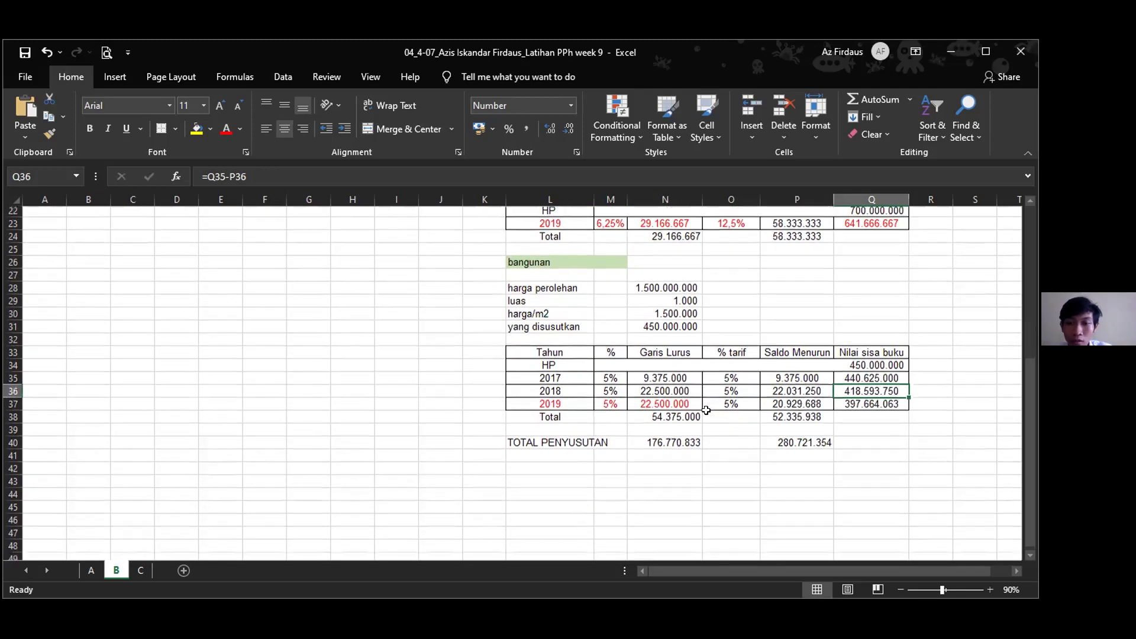
pyautogui.click(680, 402)
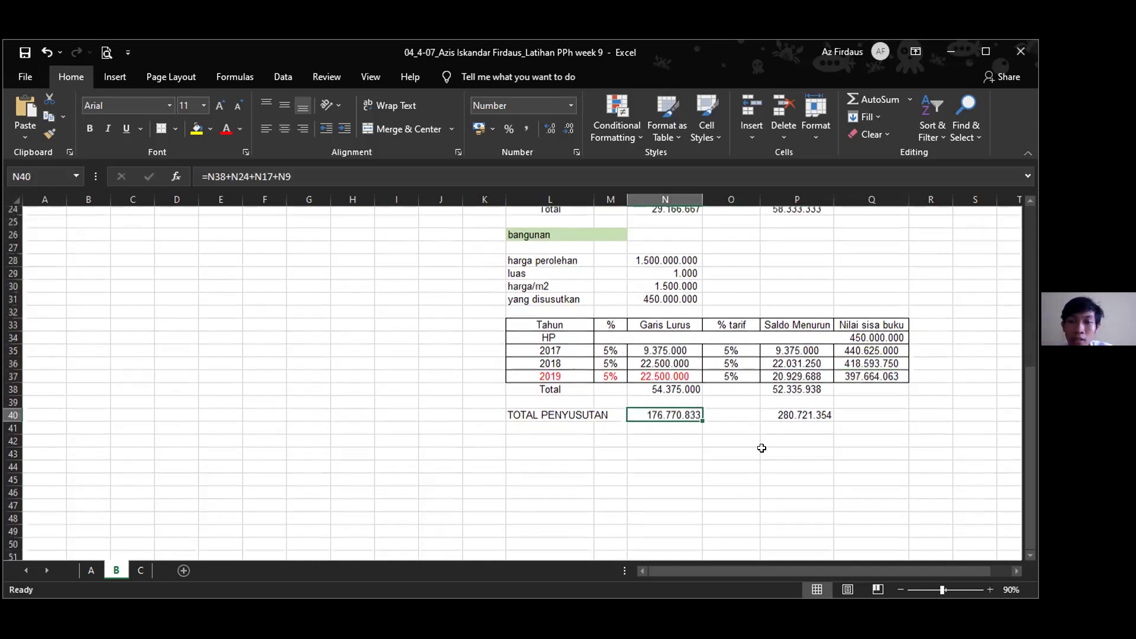
pyautogui.scroll(1, 745, 438)
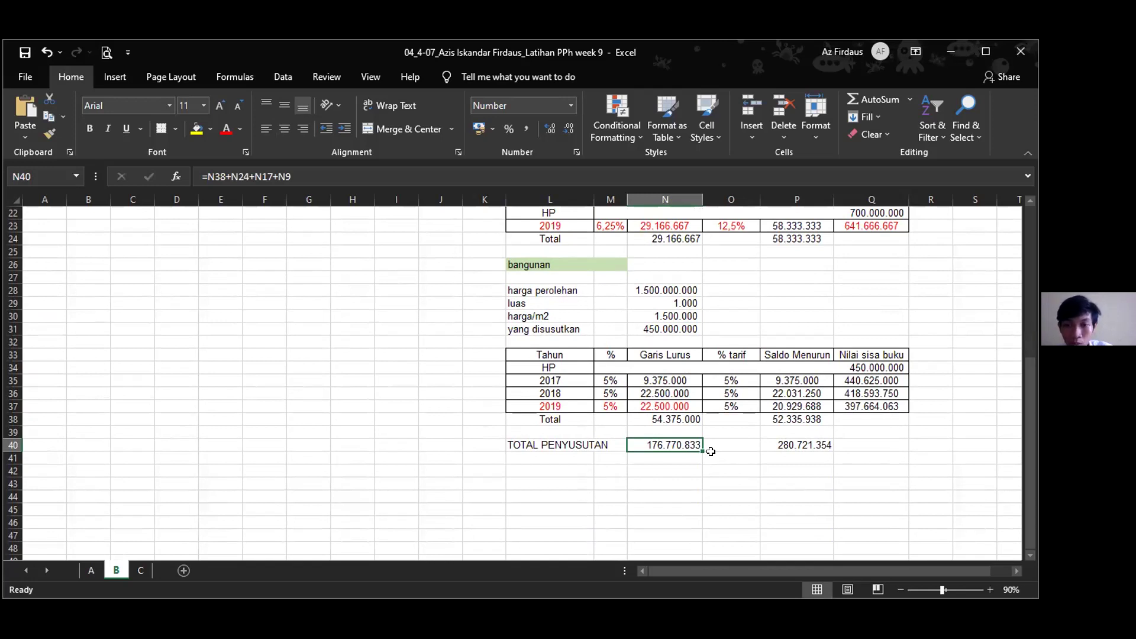
pyautogui.click(799, 447)
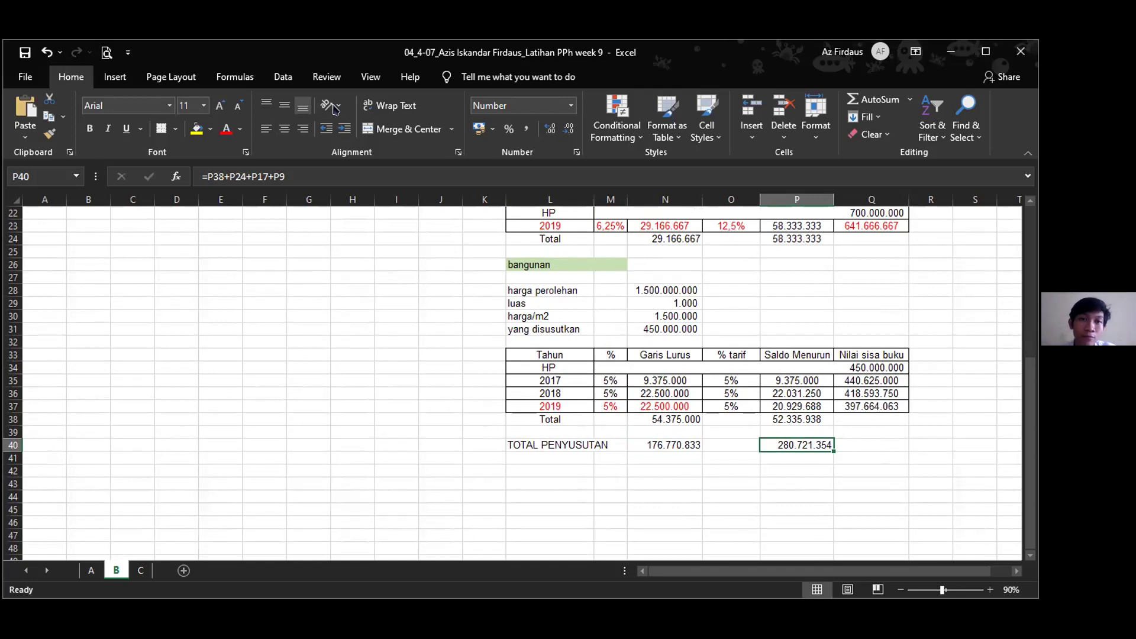
pyautogui.click(746, 440)
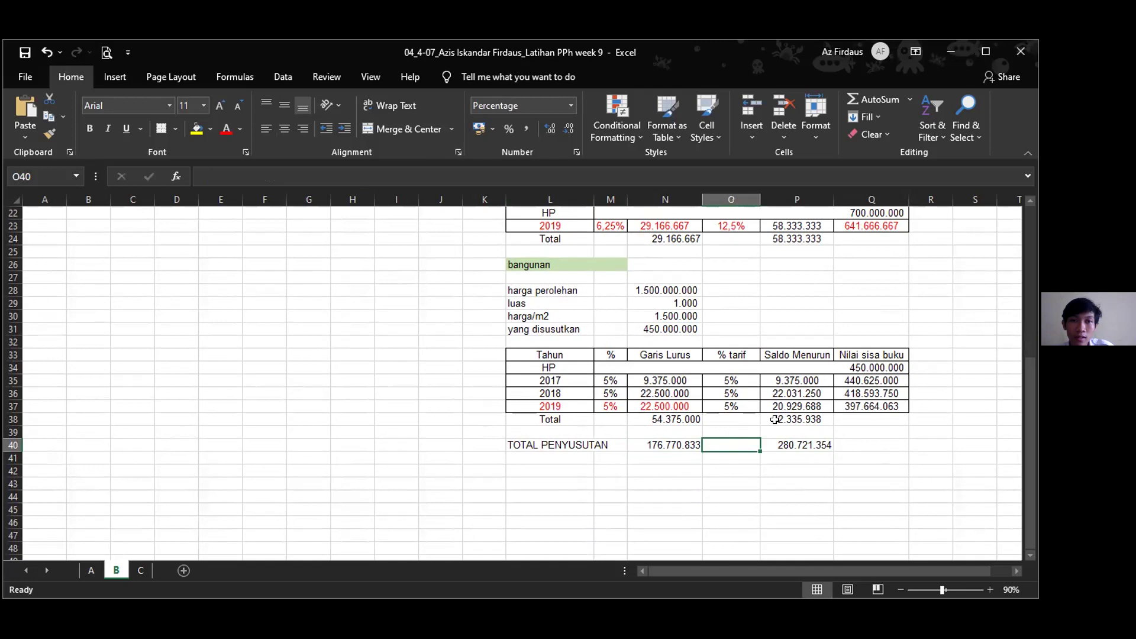
# Look over the Latihan B exercise text and the depreciation tables from furniture kantor down to bangunan once more.
pyautogui.scroll(6, 775, 419)
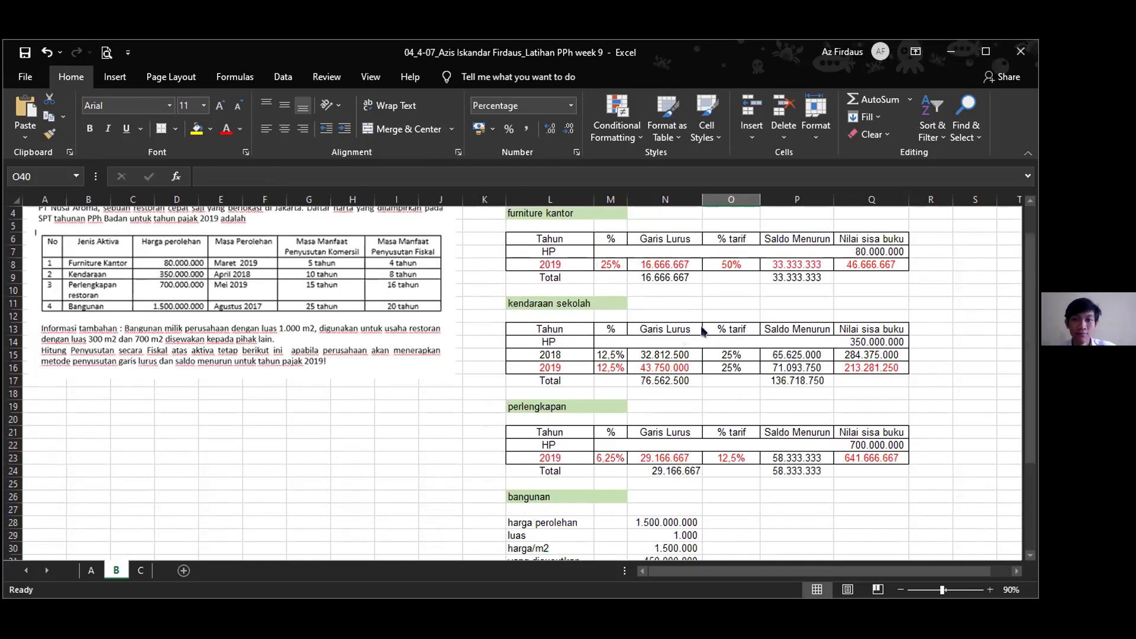
pyautogui.scroll(1, 703, 330)
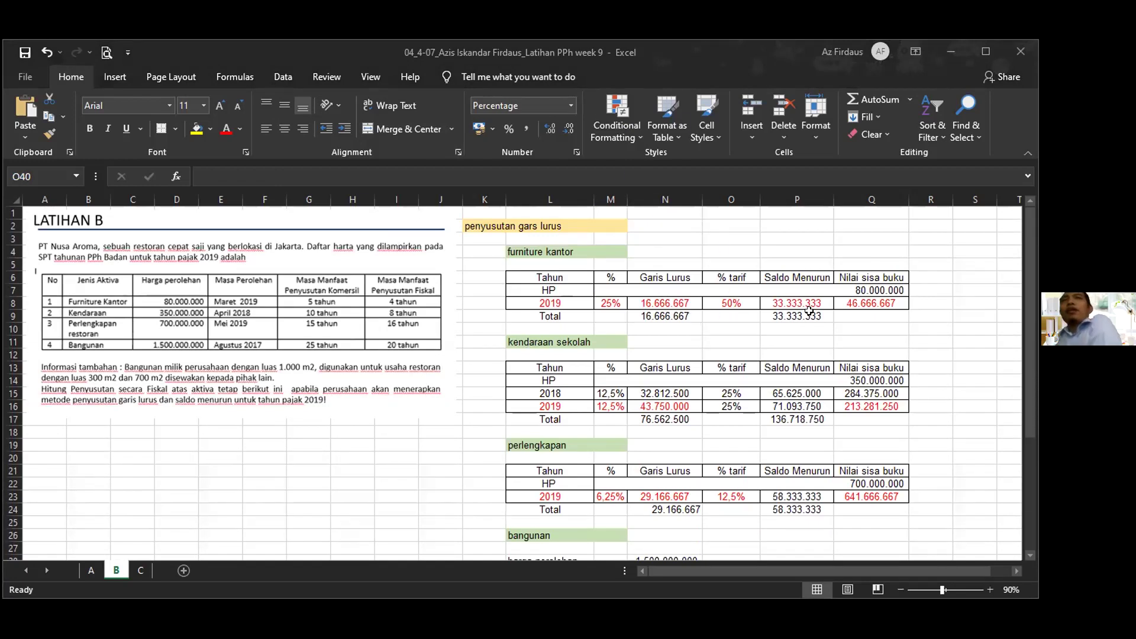
pyautogui.scroll(-4, 694, 319)
pyautogui.scroll(4, 687, 296)
pyautogui.click(681, 225)
pyautogui.click(686, 208)
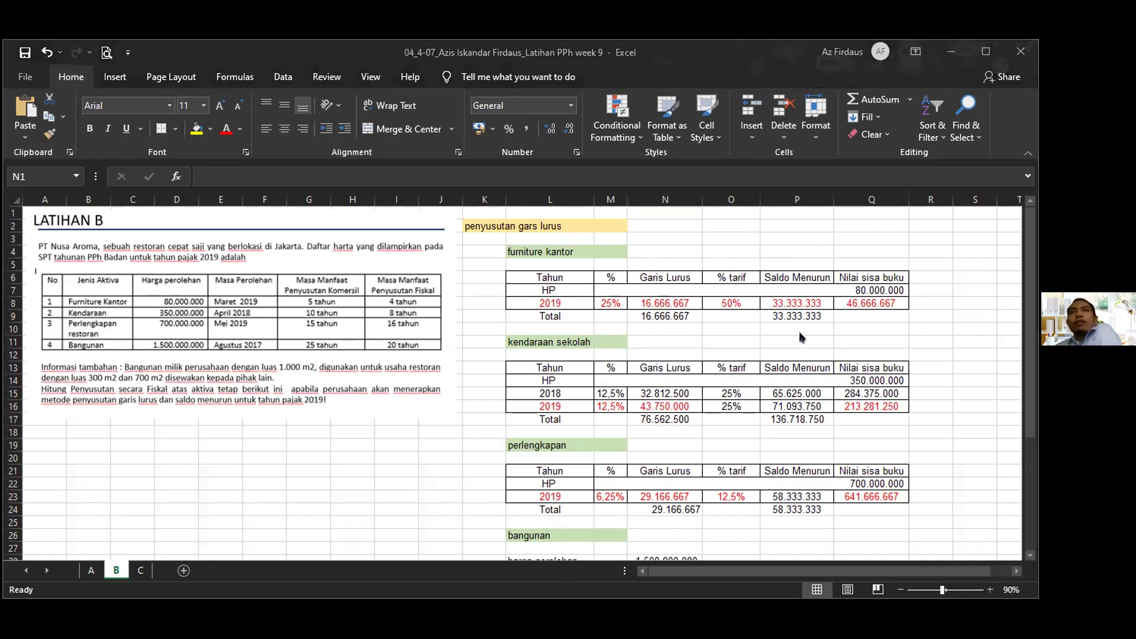
pyautogui.scroll(-1, 844, 345)
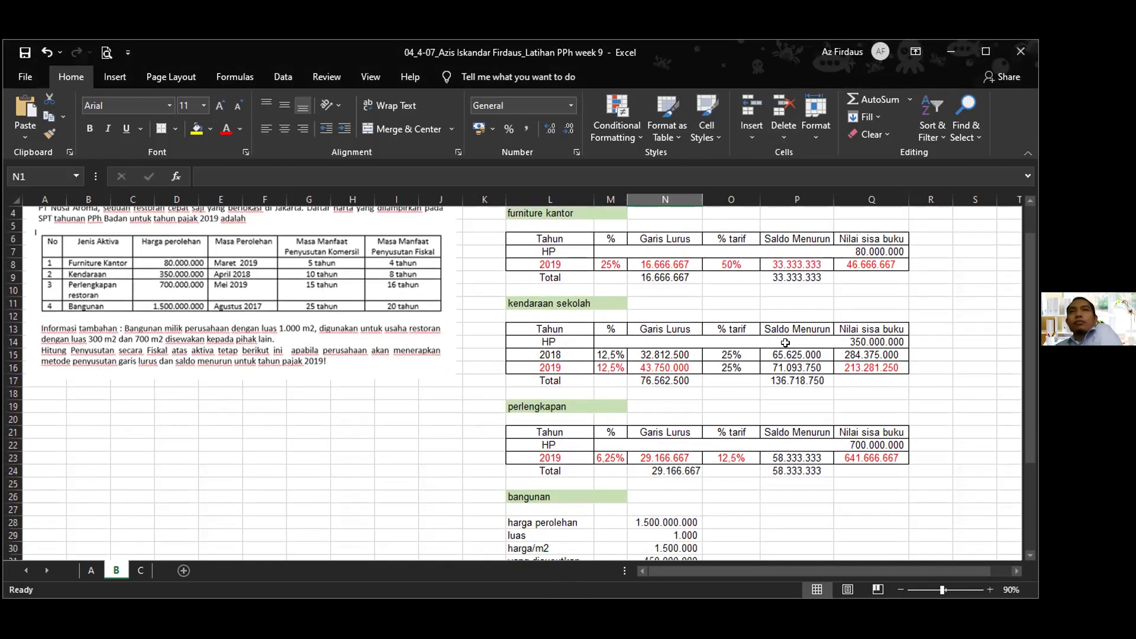
pyautogui.scroll(-5, 785, 343)
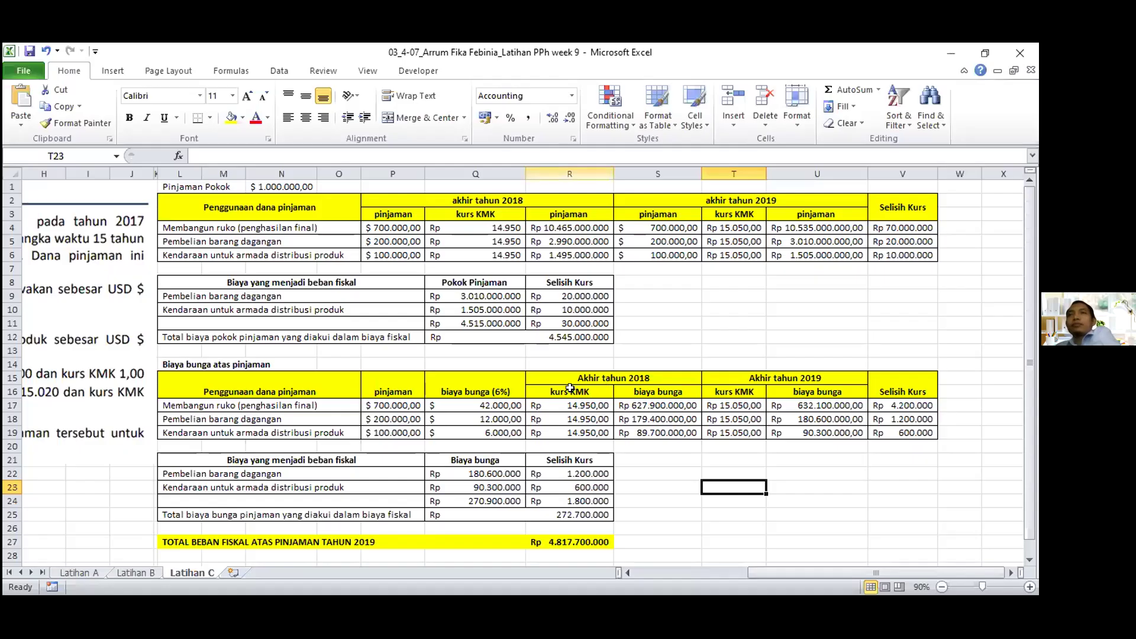
# In Latihan C, examine the principal-loan row for pembelian barang dagangan, including its KMK rates and rupiah conversions for 2018 and 2019.
pyautogui.click(332, 240)
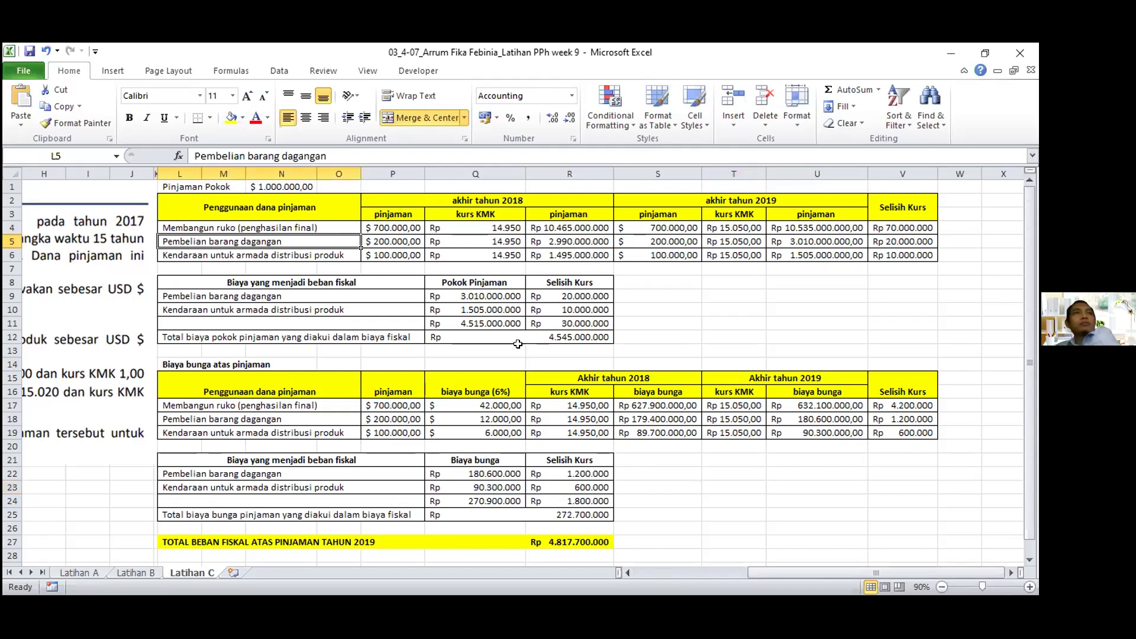
pyautogui.click(217, 186)
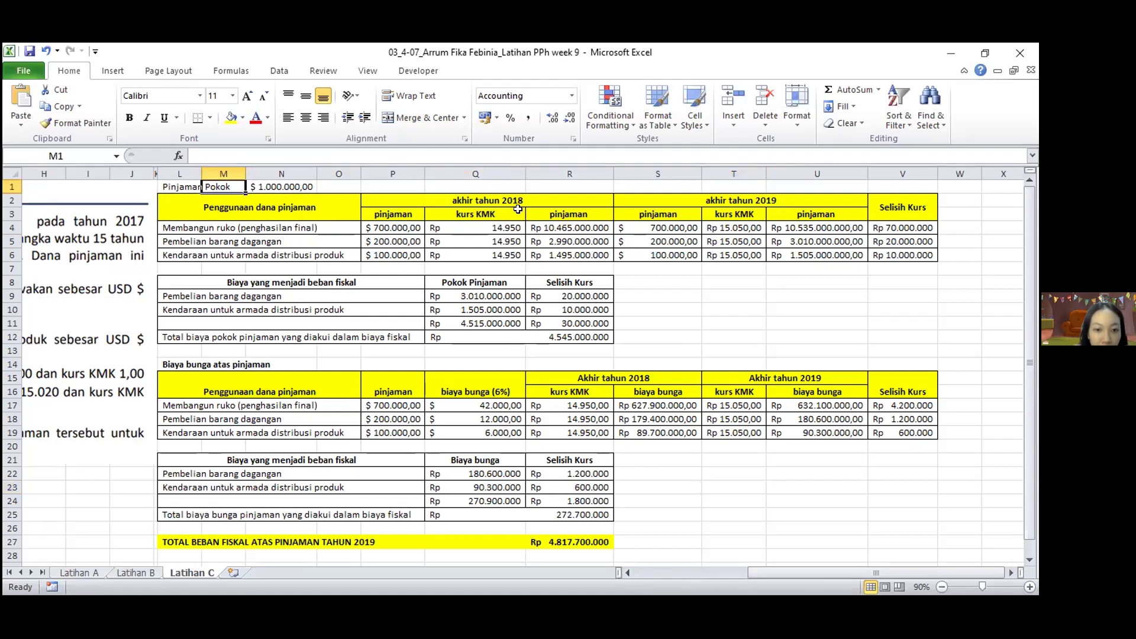
pyautogui.click(494, 239)
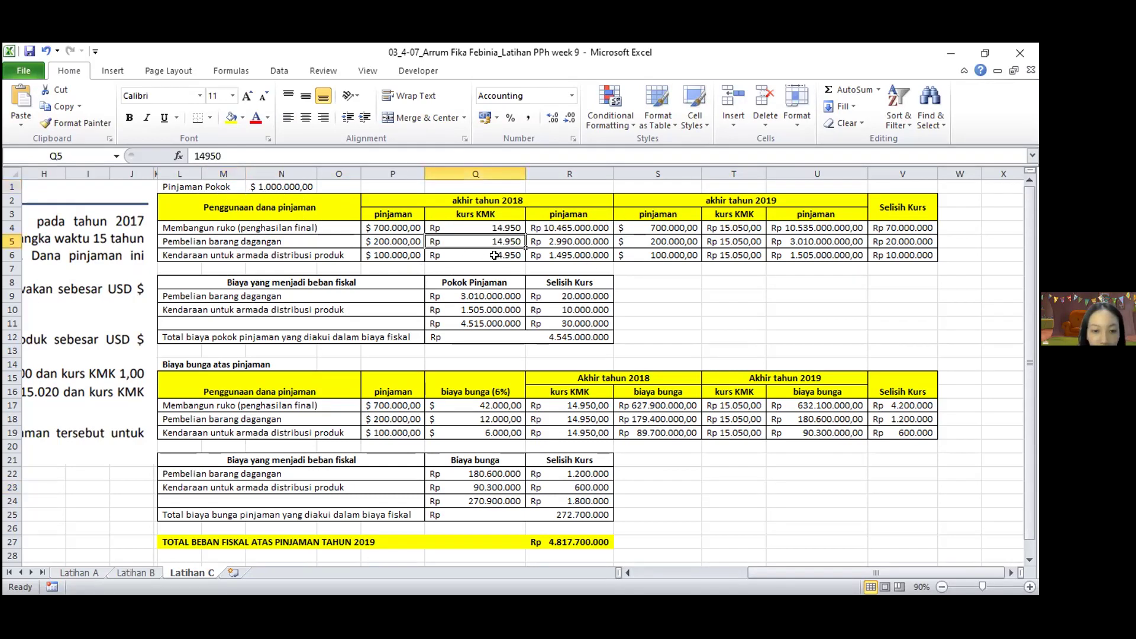
pyautogui.click(592, 236)
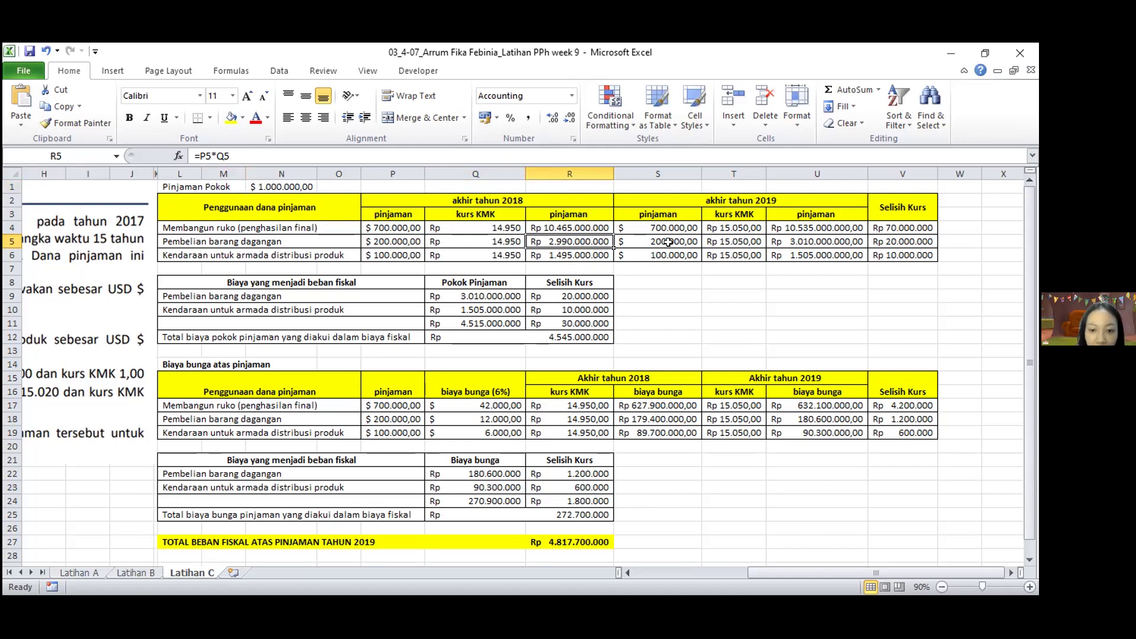
pyautogui.click(743, 245)
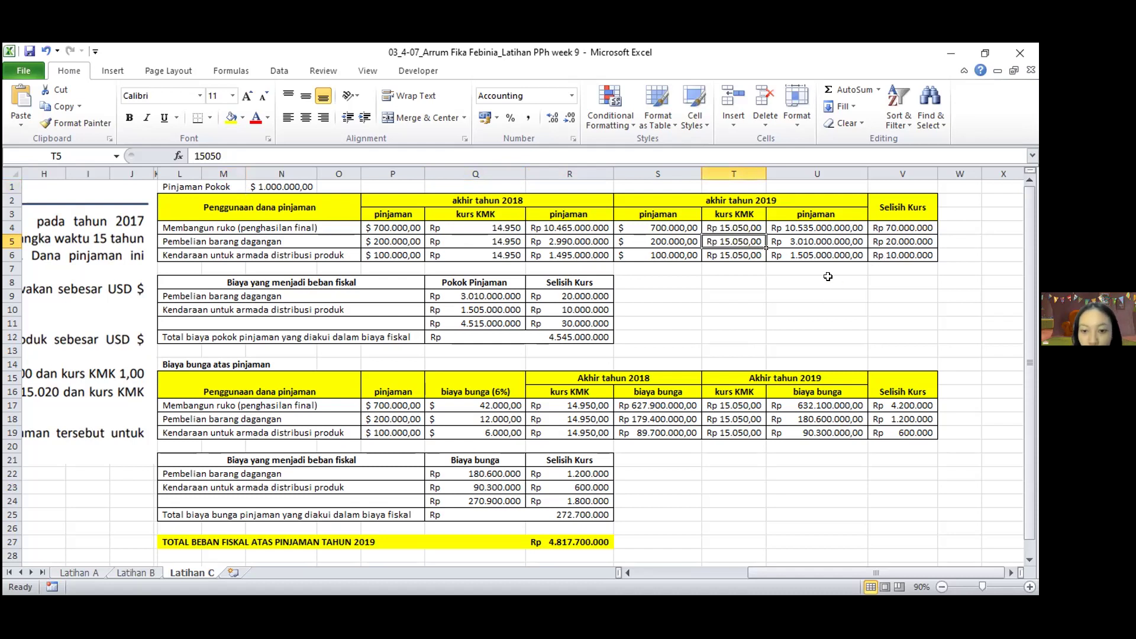
pyautogui.click(817, 239)
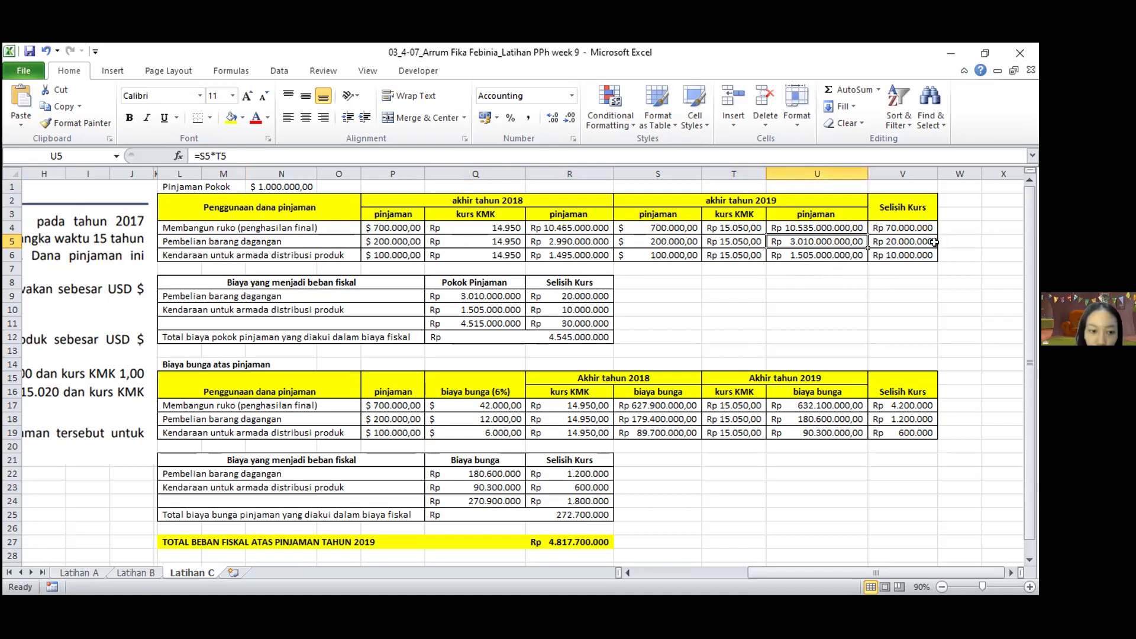
# Examine the loan row for kendaraan untuk armada distribusi produk, including its 2018 and 2019 KMK rates and rupiah conversion formulas.
pyautogui.click(335, 256)
pyautogui.click(229, 254)
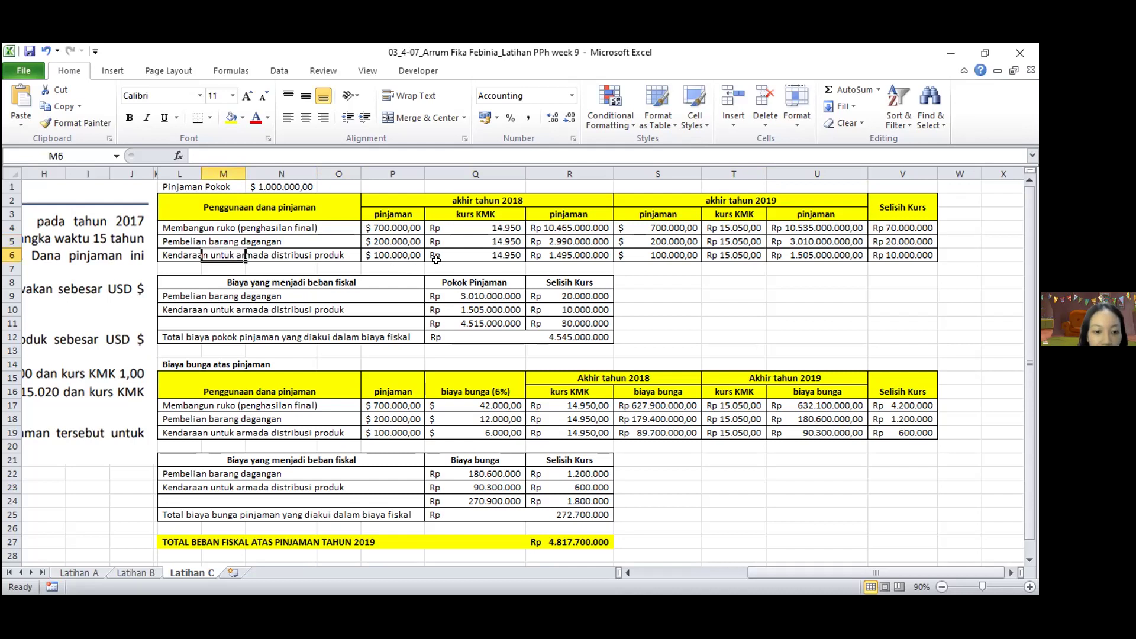
pyautogui.click(476, 259)
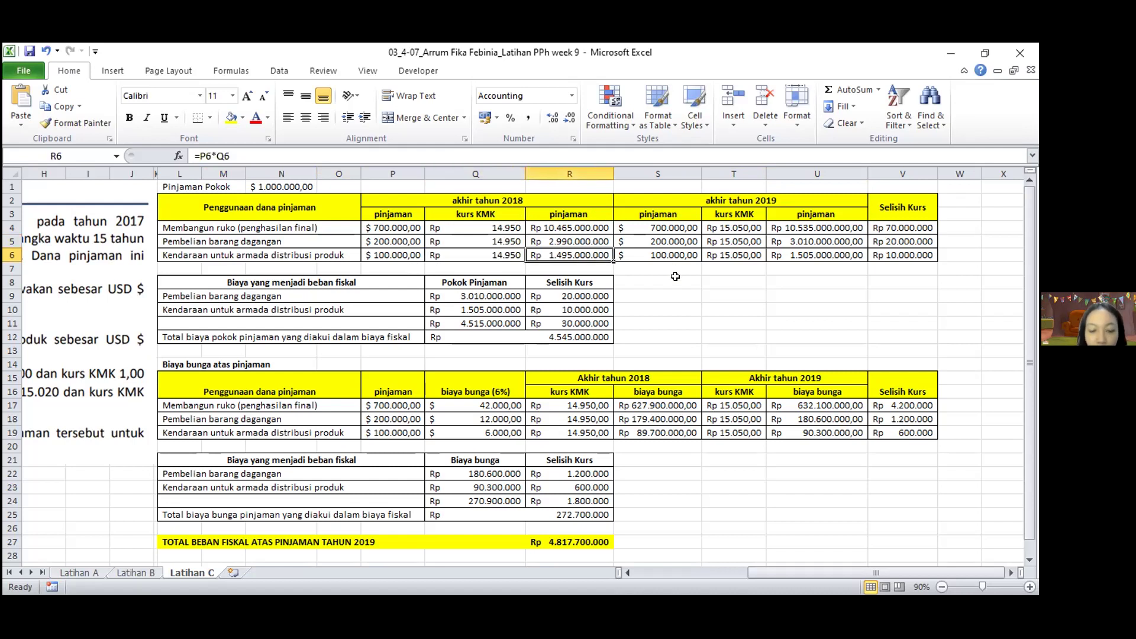
pyautogui.click(666, 254)
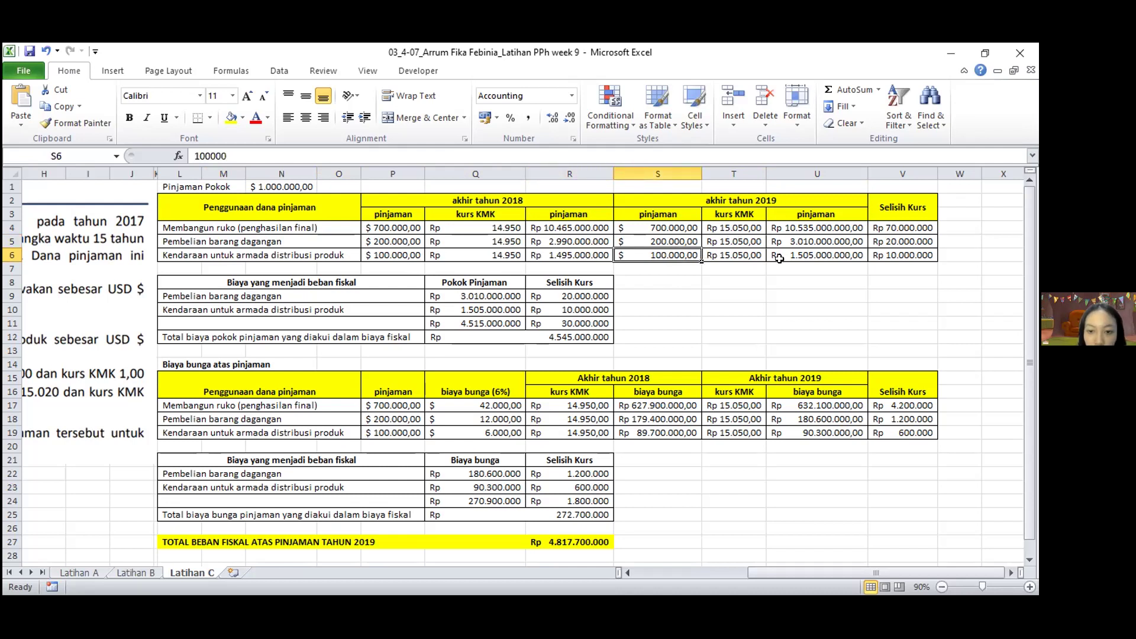
pyautogui.click(741, 250)
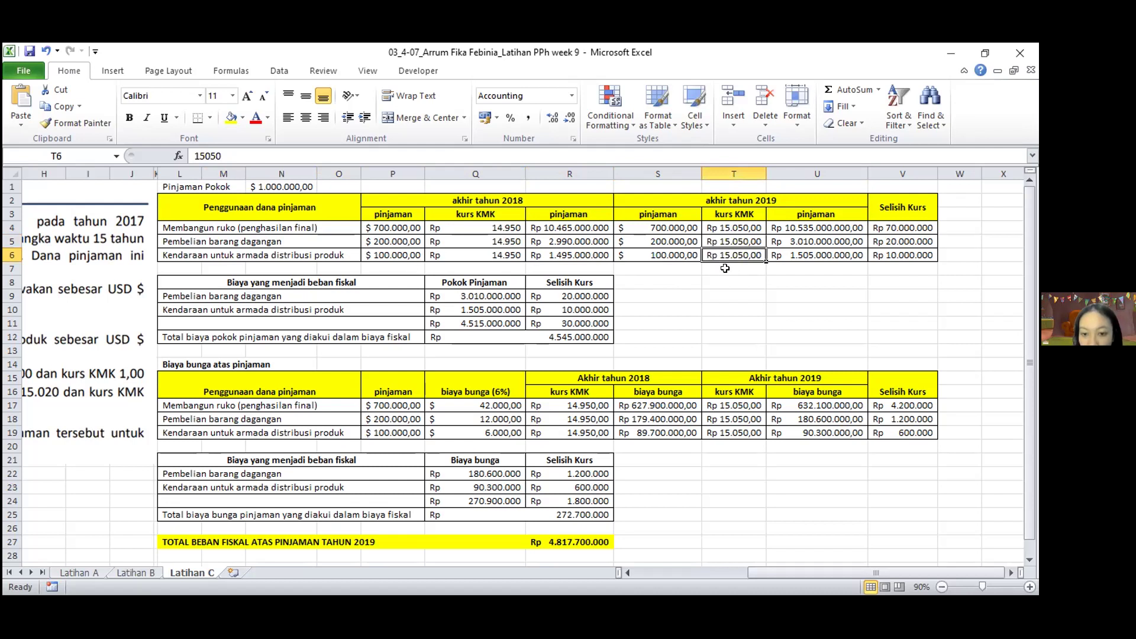
pyautogui.press('Right')
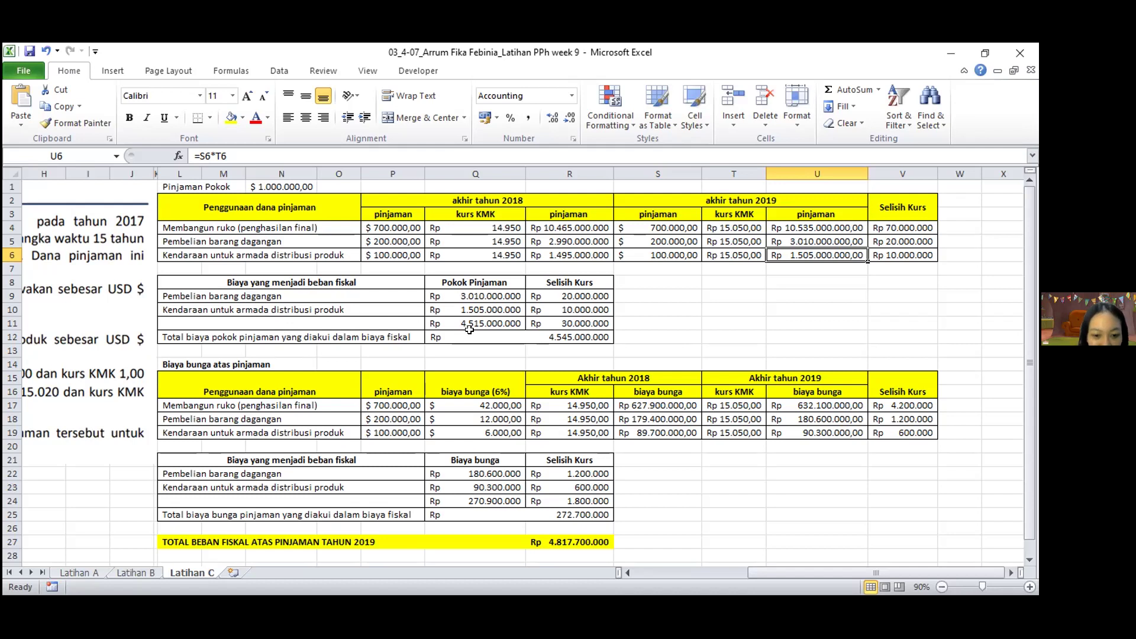
# Examine the total loan-principal expense formula and the interest row for pembelian barang dagangan, including its 2018 and 2019 conversions and selisih kurs.
pyautogui.click(609, 338)
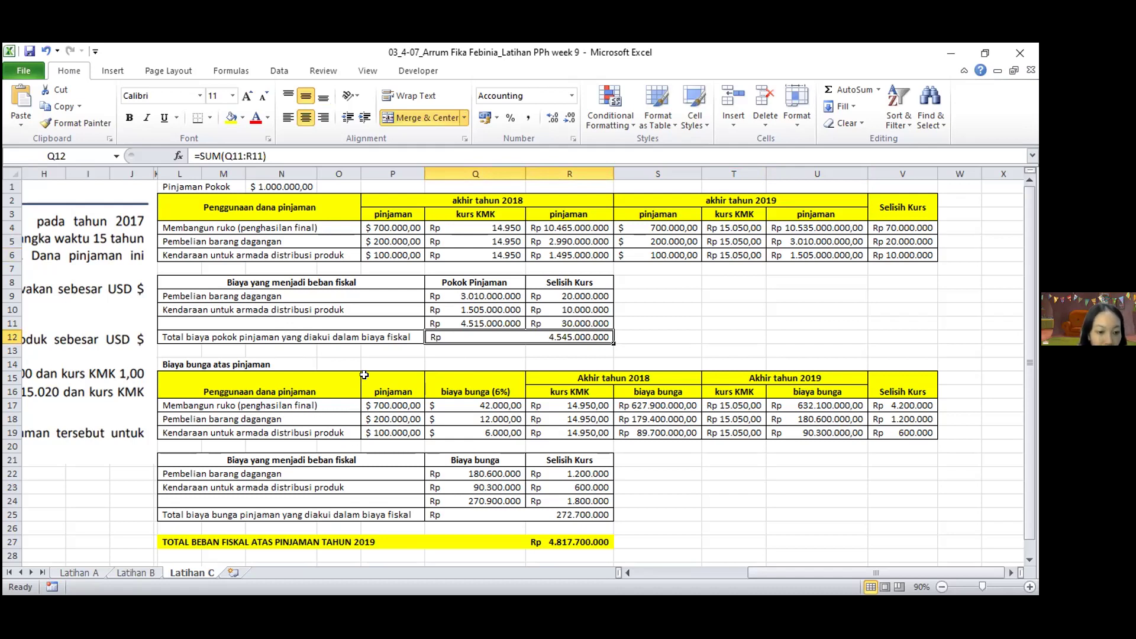
pyautogui.click(314, 417)
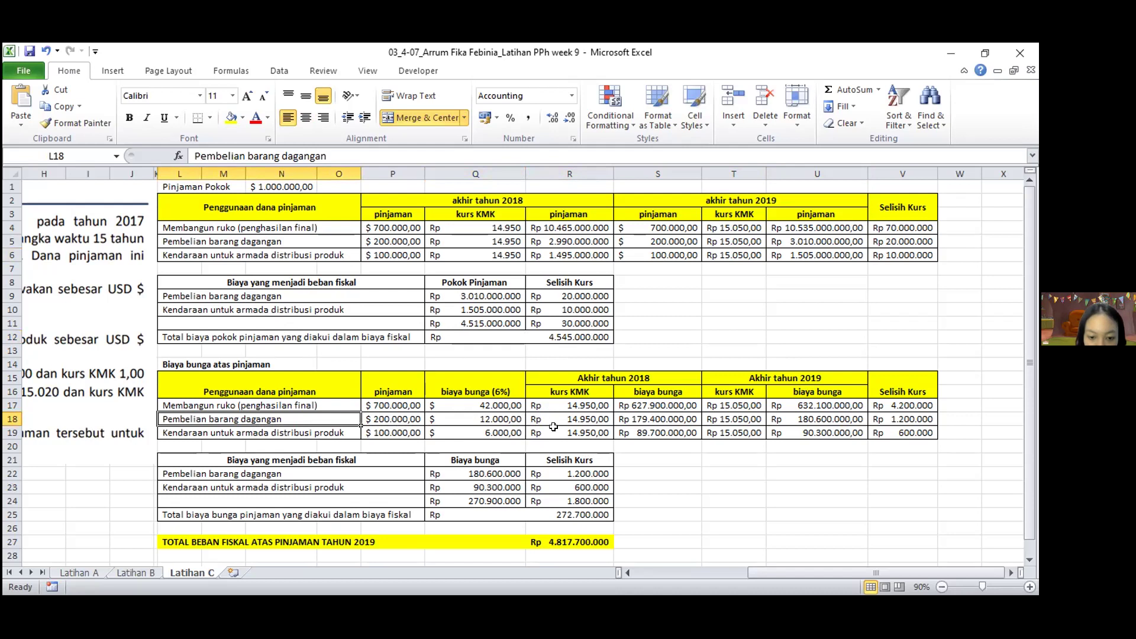
pyautogui.click(660, 420)
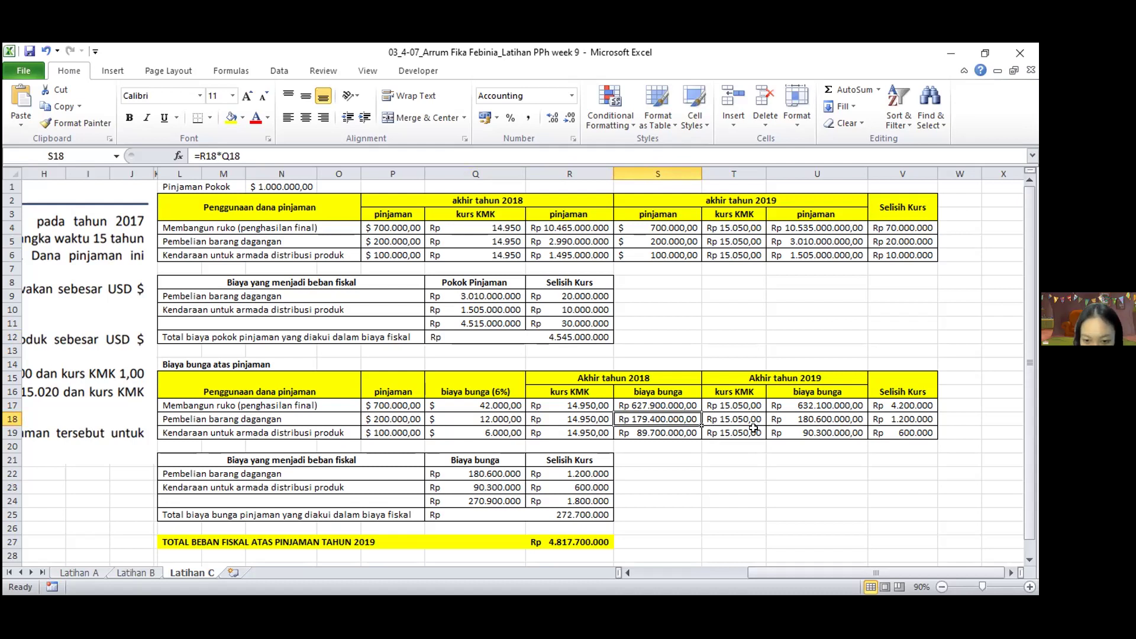
pyautogui.click(811, 417)
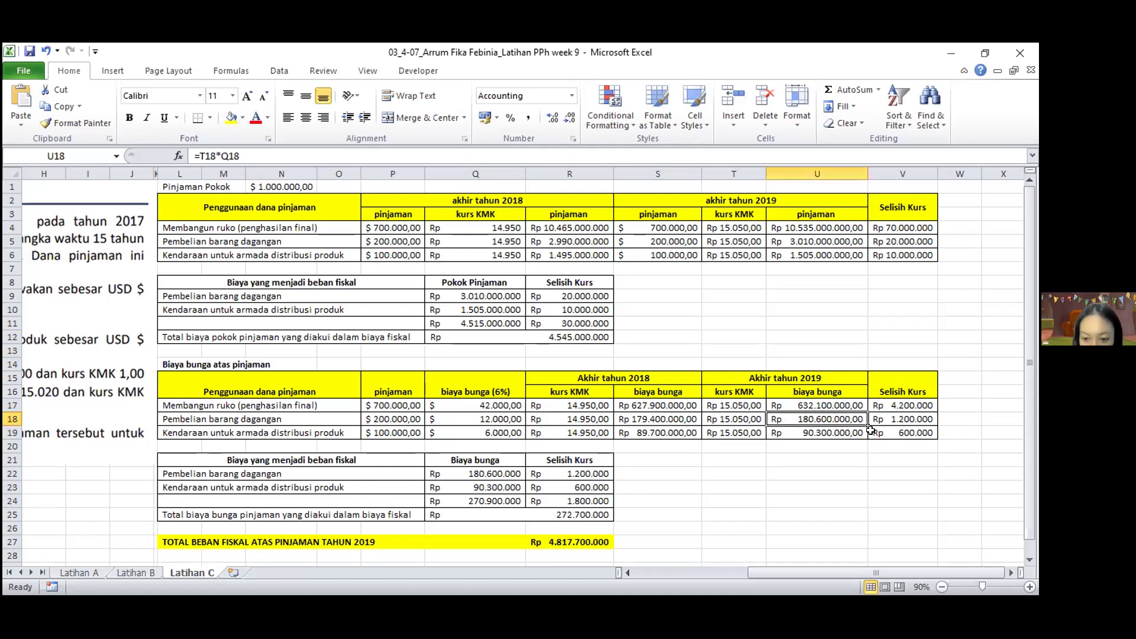
pyautogui.click(918, 416)
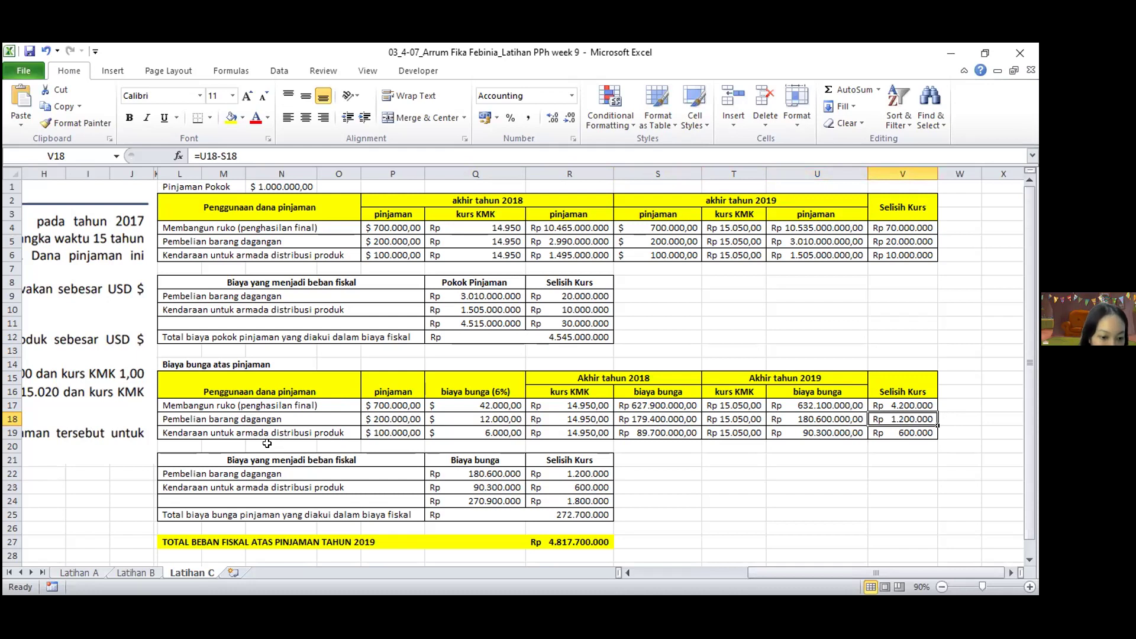
# Examine the interest row for kendaraan untuk armada distribusi produk, including its 2018 and 2019 biaya bunga and selisih kurs formulas.
pyautogui.click(316, 435)
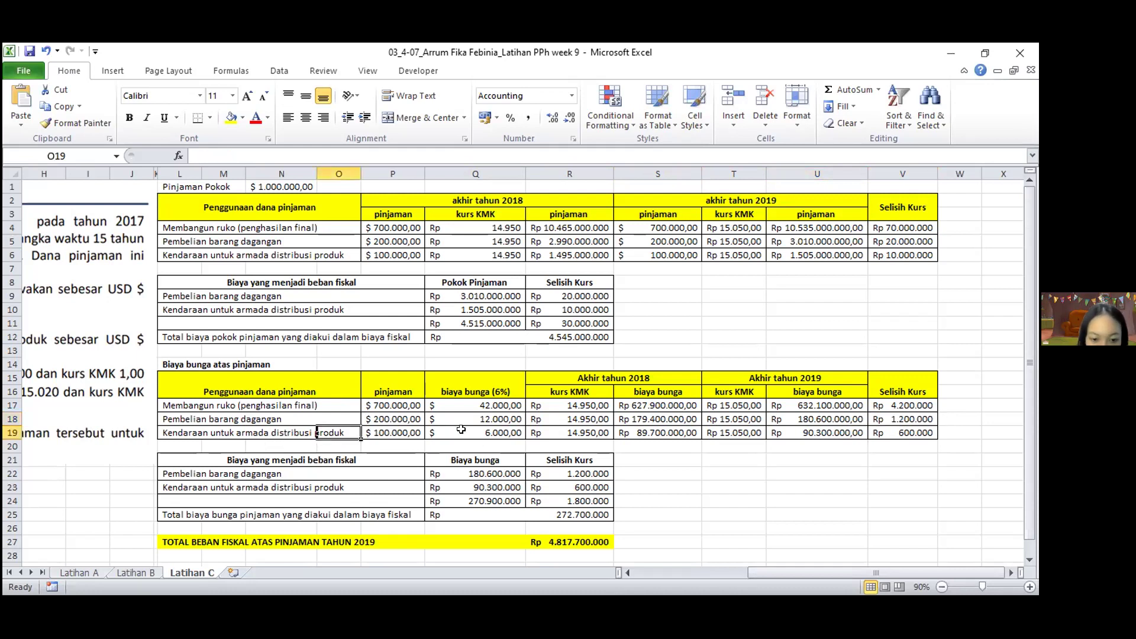
pyautogui.click(689, 436)
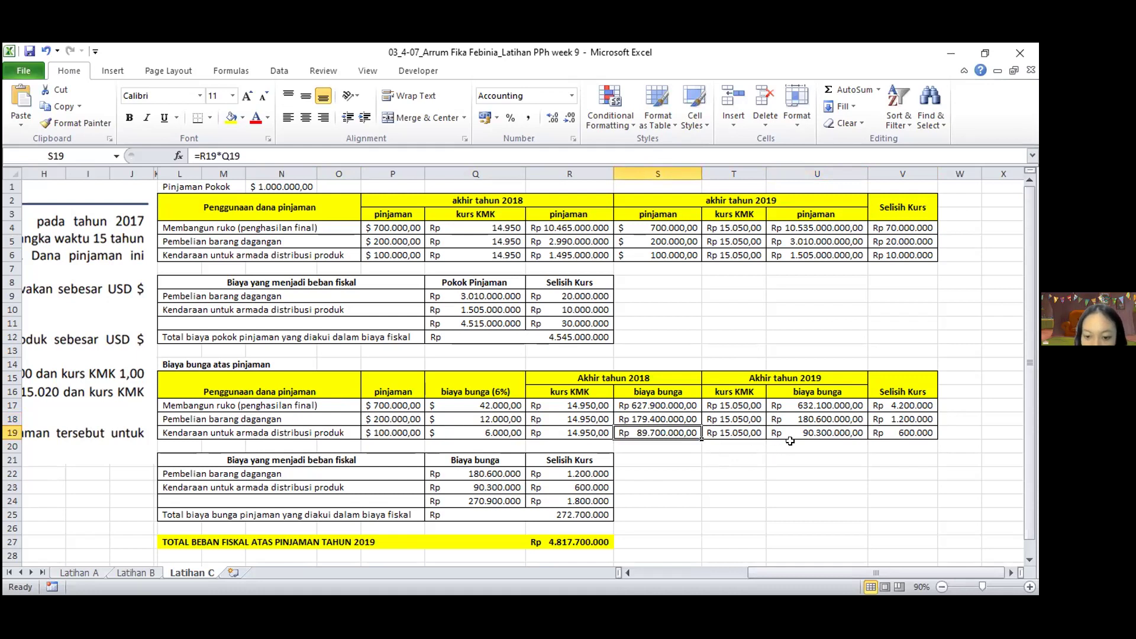
pyautogui.click(843, 432)
pyautogui.click(905, 433)
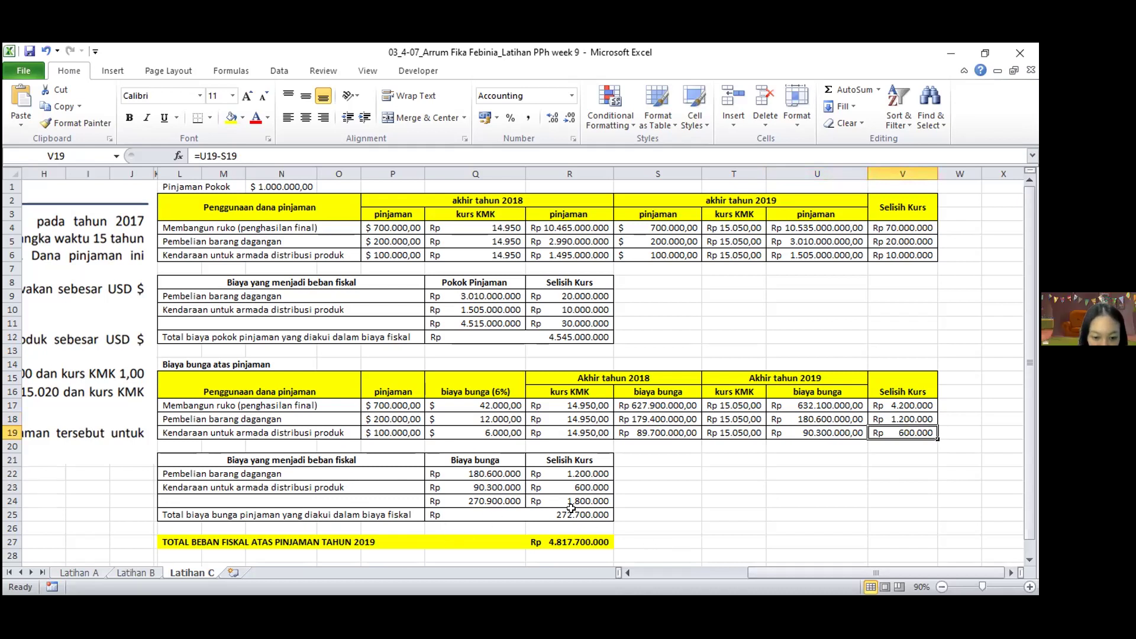
# Examine the total loan-interest expense formula and the TOTAL BEBAN FISKAL ATAS PINJAMAN TAHUN 2019 formula.
pyautogui.click(605, 511)
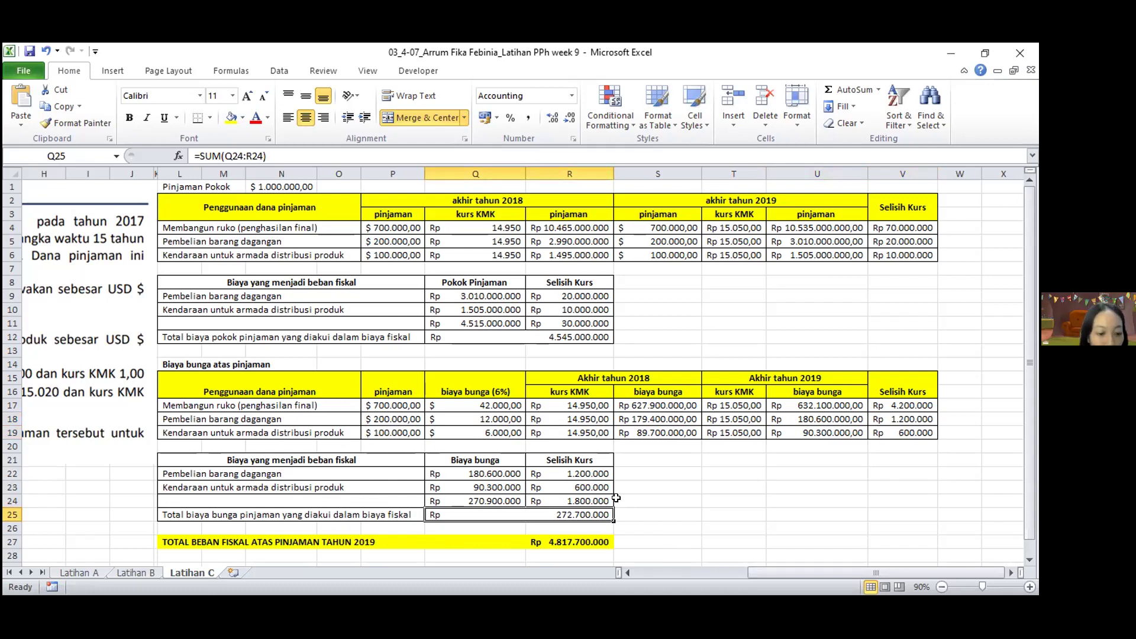
pyautogui.click(591, 541)
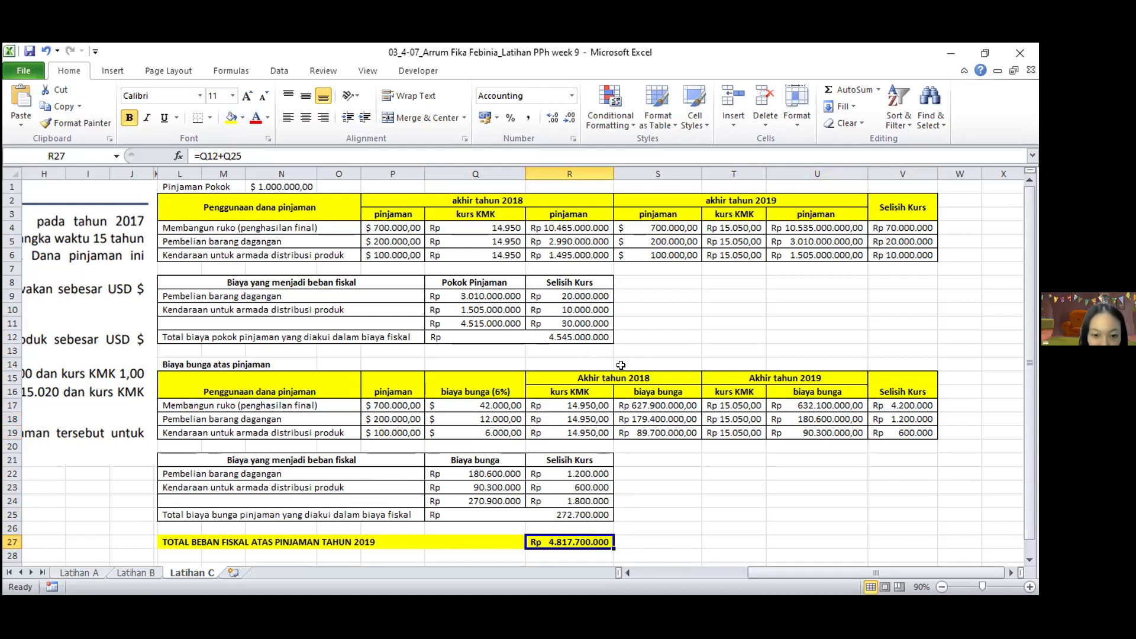
pyautogui.click(603, 513)
pyautogui.click(597, 544)
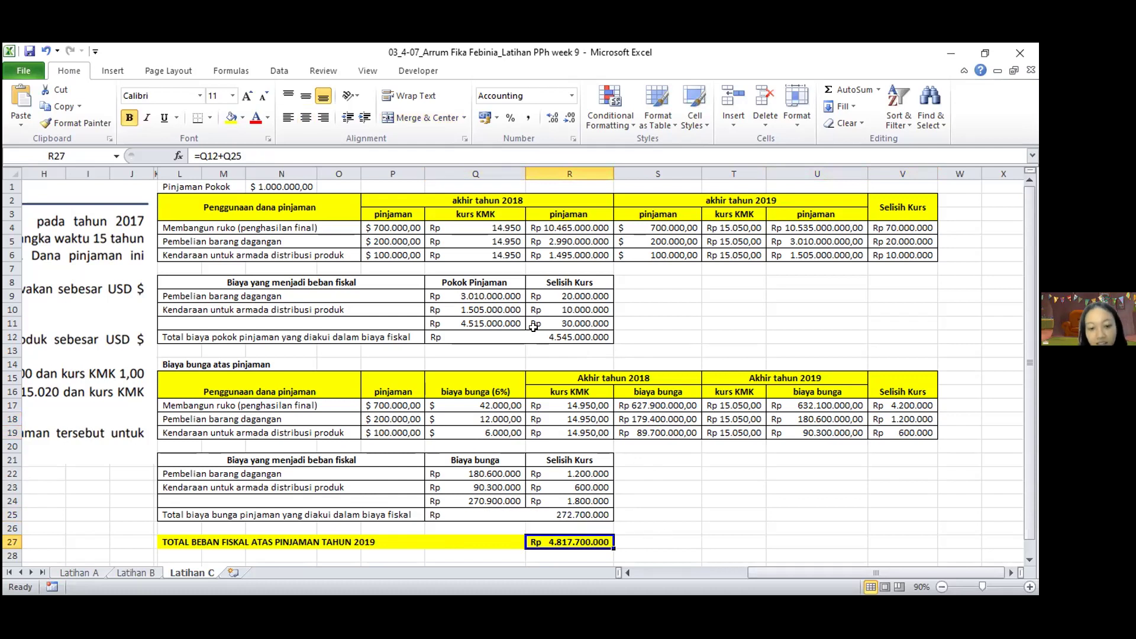
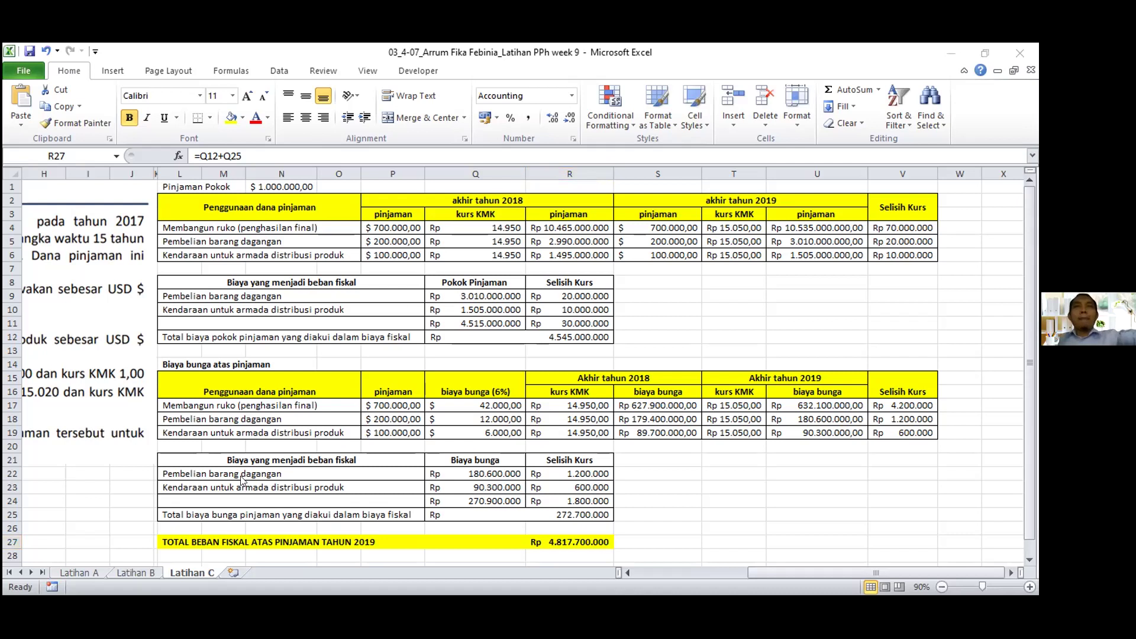
# Return to the Latihan B sheet and view the exercise text beside its straight-line and declining-balance depreciation tables.
pyautogui.click(132, 573)
pyautogui.click(734, 577)
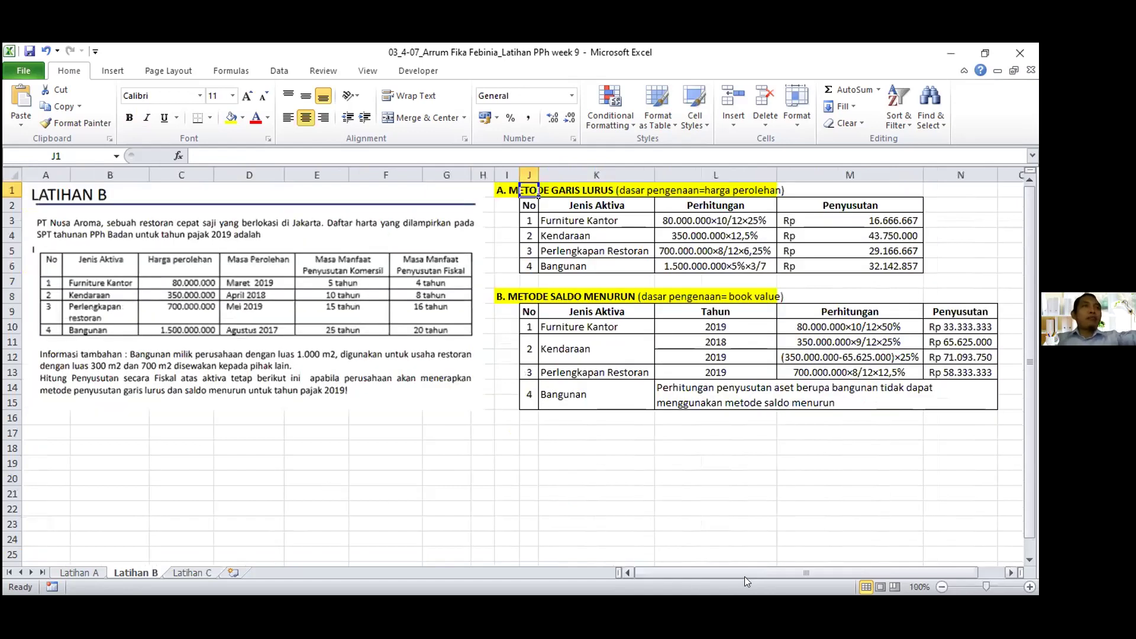
pyautogui.click(816, 501)
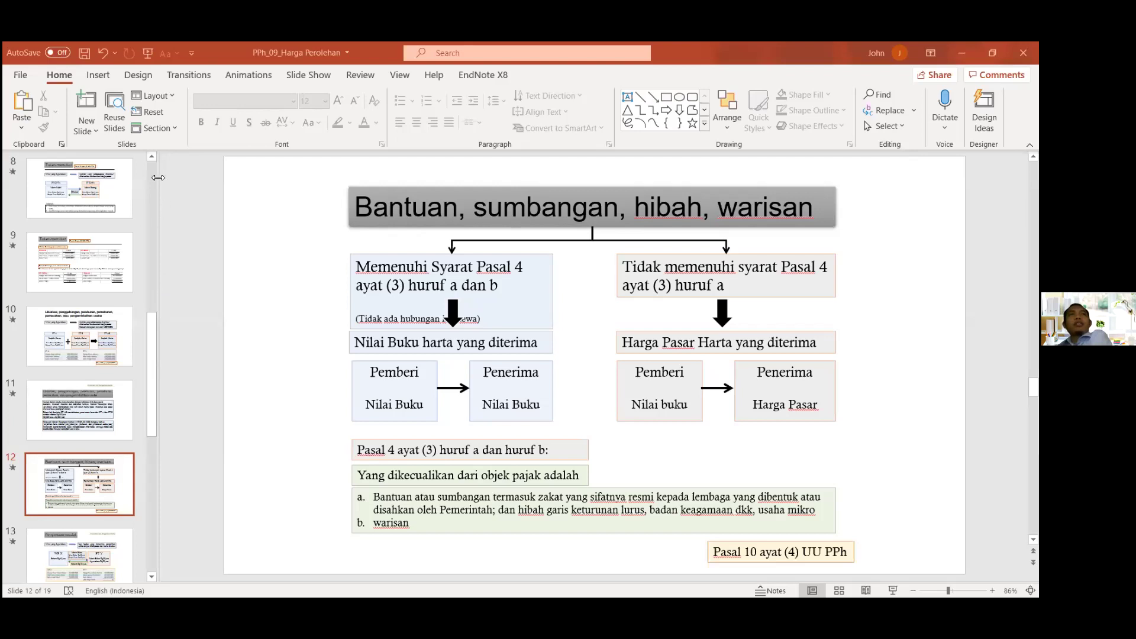
# In the PPh_09_Harga Perolehan presentation in PowerPoint, go back to the first slides in the slide thumbnails.
pyautogui.scroll(5, 87, 212)
pyautogui.scroll(3, 87, 212)
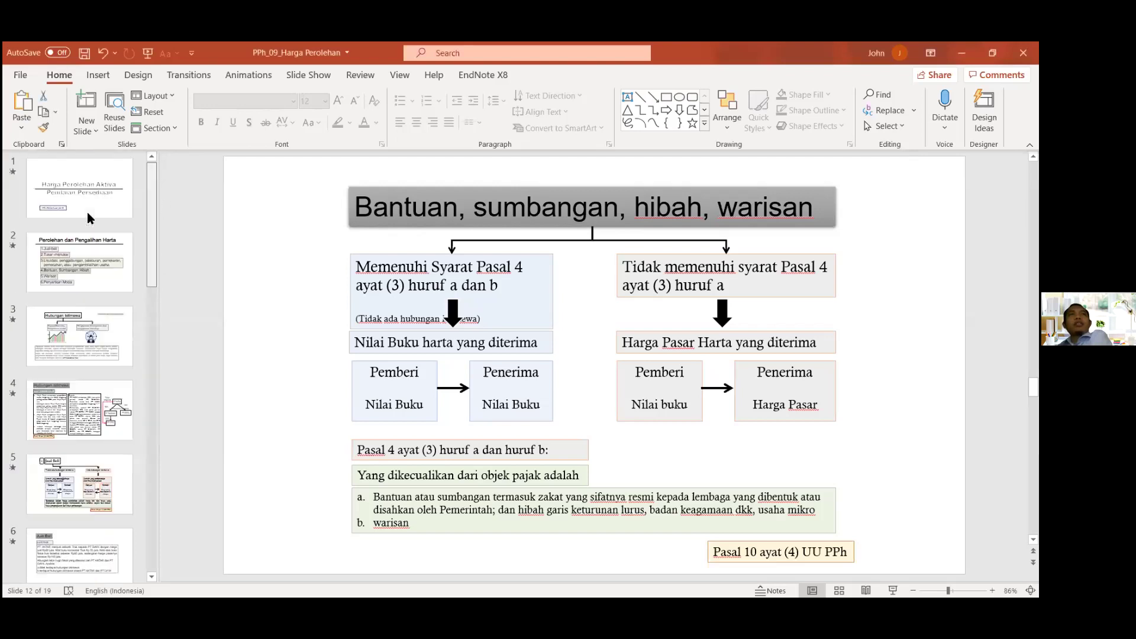